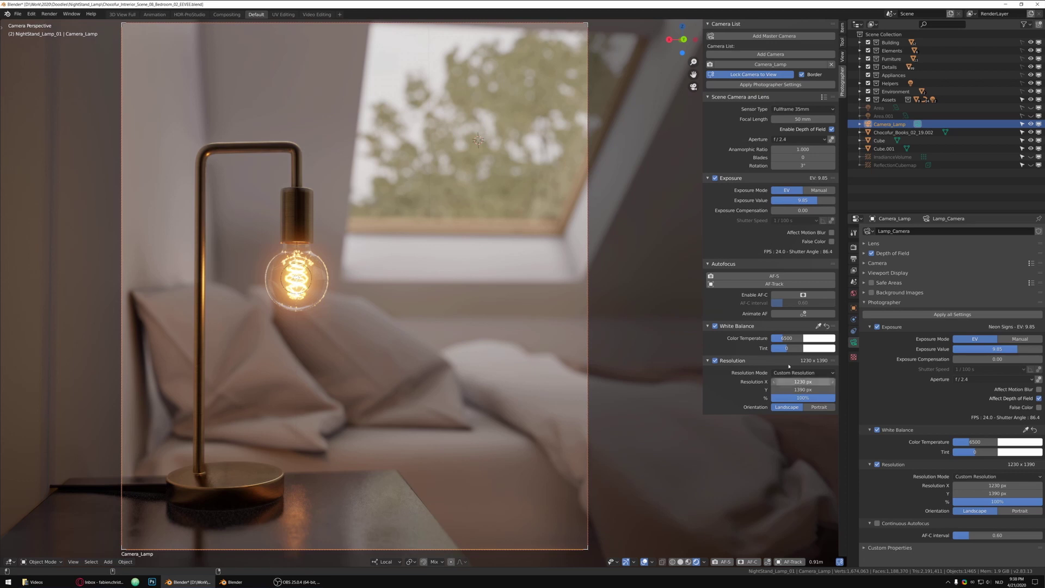
Unlock the camera from the view, orbit to a viewpoint near the bed and add a second camera there
left_click(840, 561)
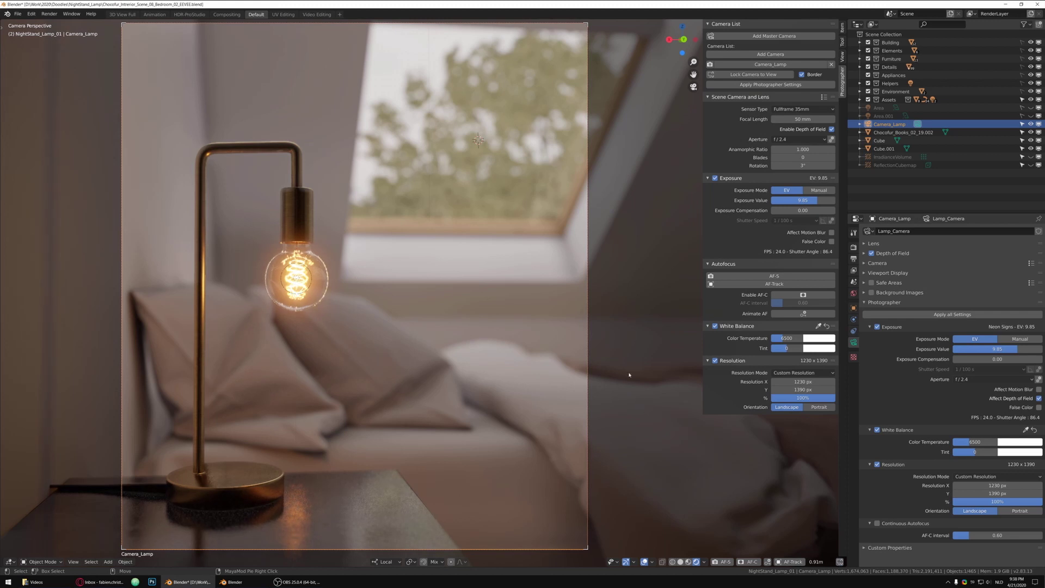
middle_click_drag(629, 374, 621, 309)
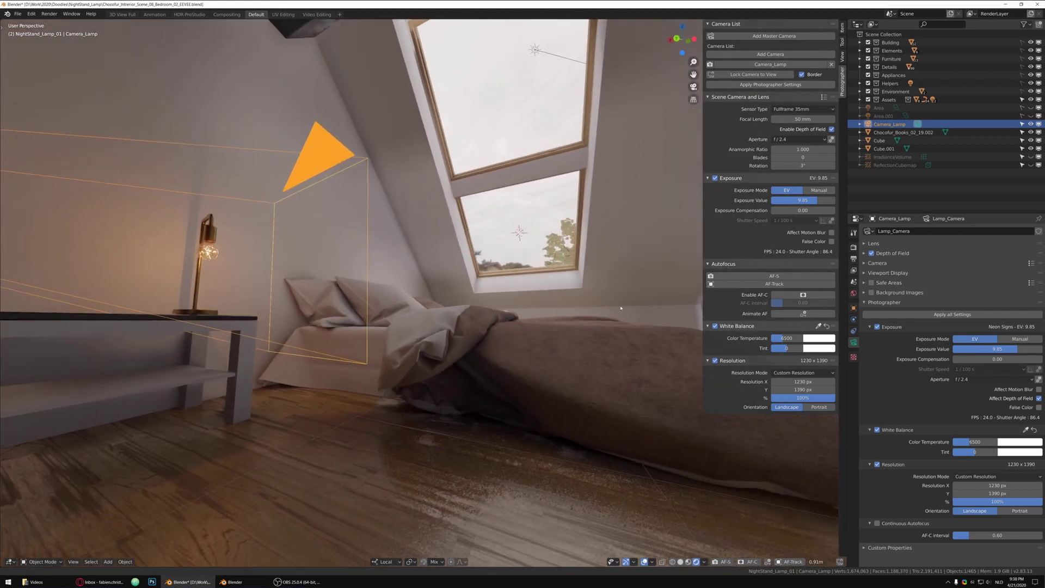
left_click(763, 55)
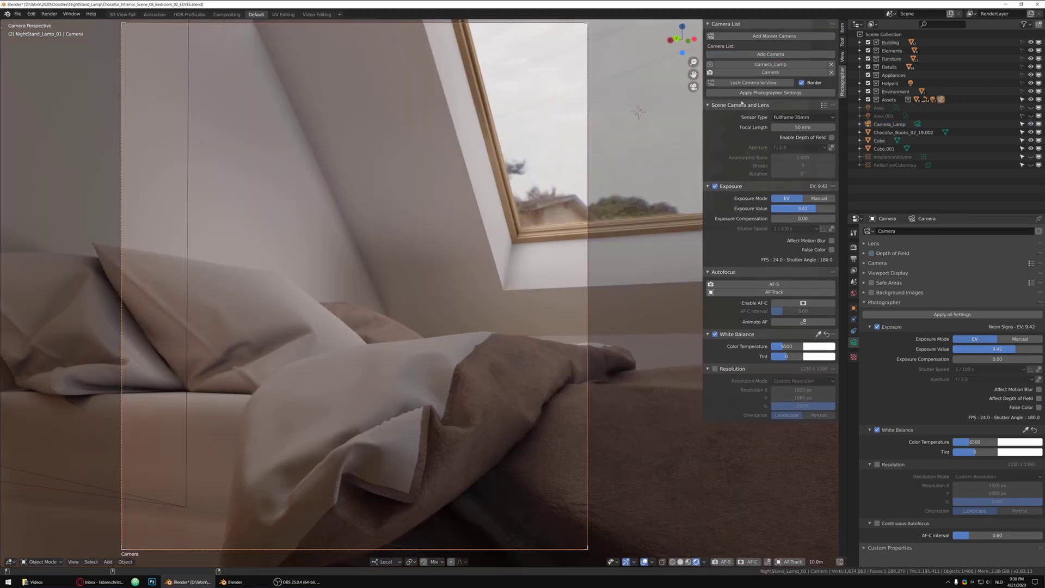
Enable the new camera's custom 1920 x 1080 resolution, lock it to the view and frame the lamp, bed and window
left_click(715, 369)
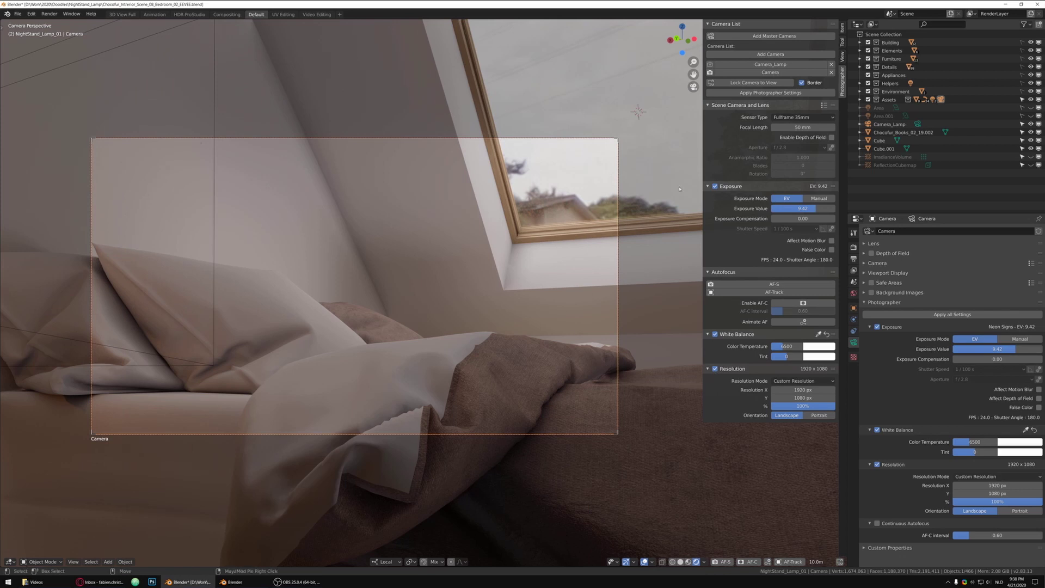
left_click(754, 83)
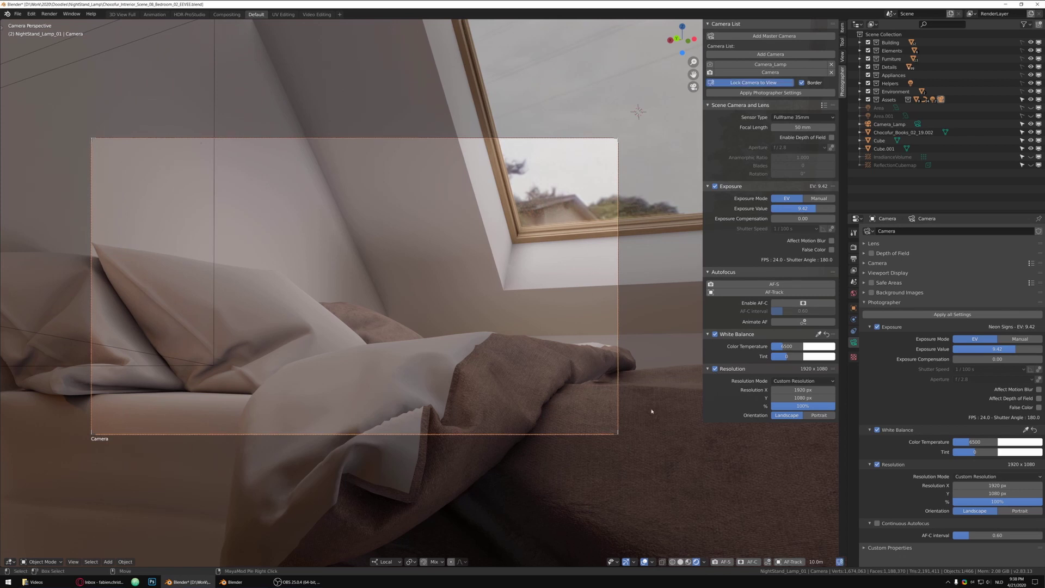
middle_click_drag(651, 413, 428, 260)
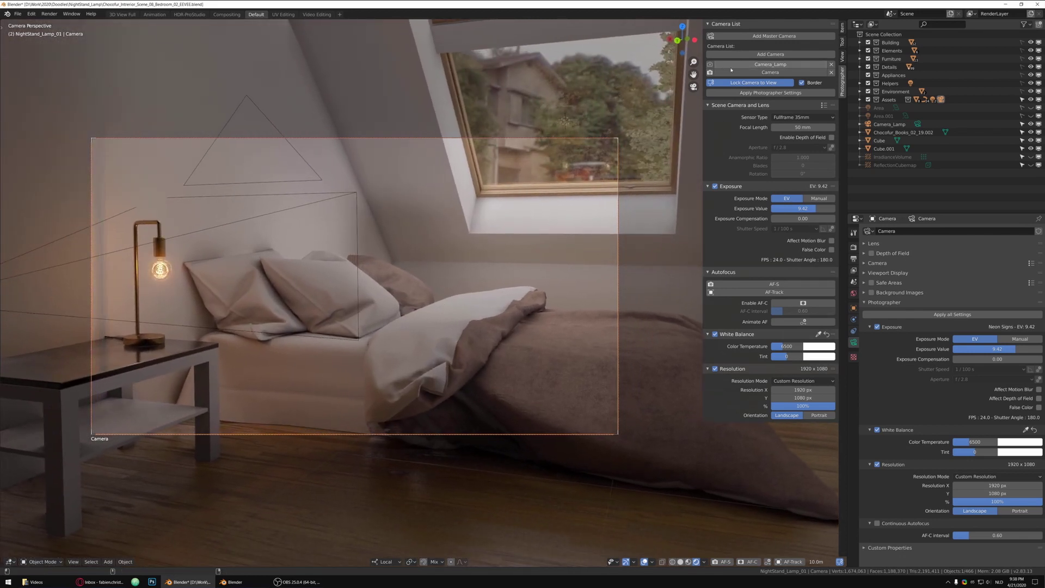
Look through Camera_Lamp and return to the new camera's view
left_click(759, 64)
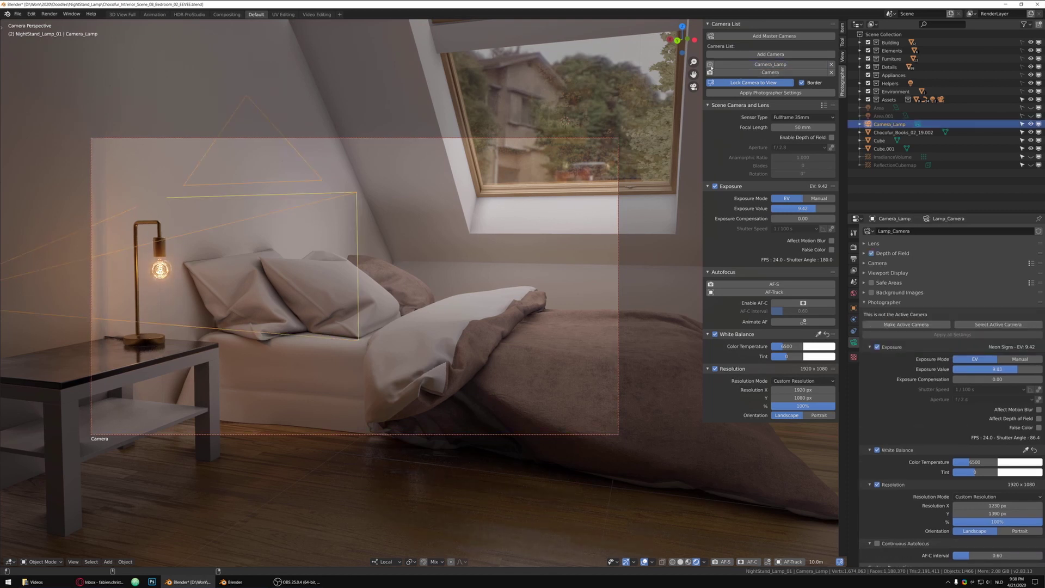
left_click(710, 66)
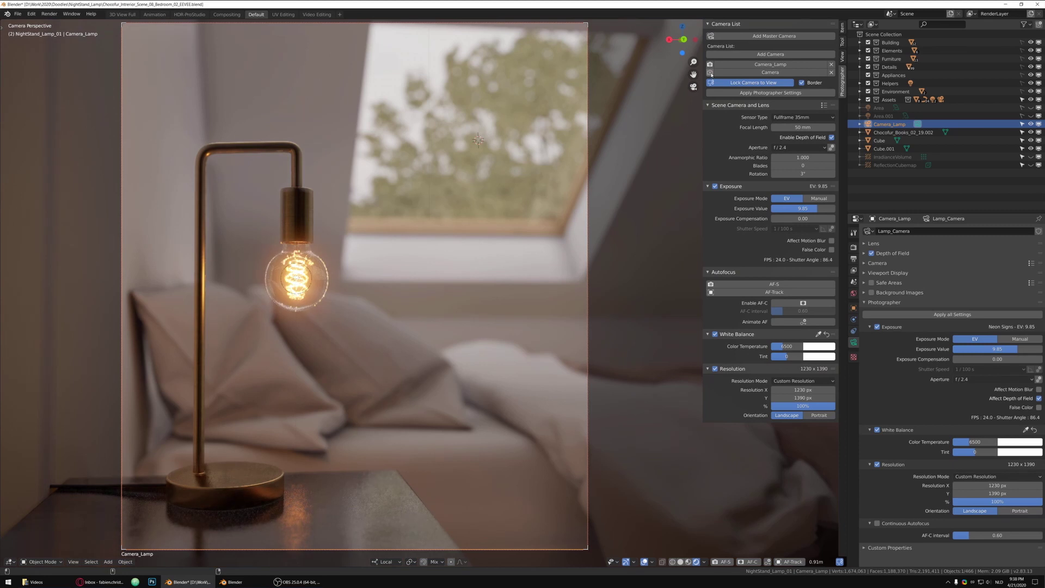
left_click(710, 73)
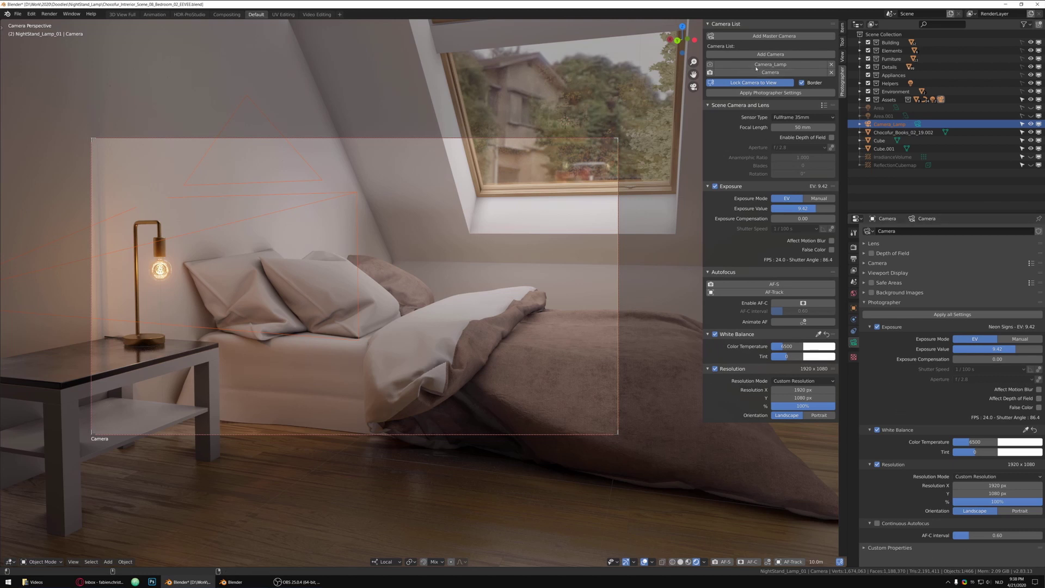
Select Camera_Lamp while the other camera stays active and lower Camera_Lamp's exposure value
left_click(756, 67)
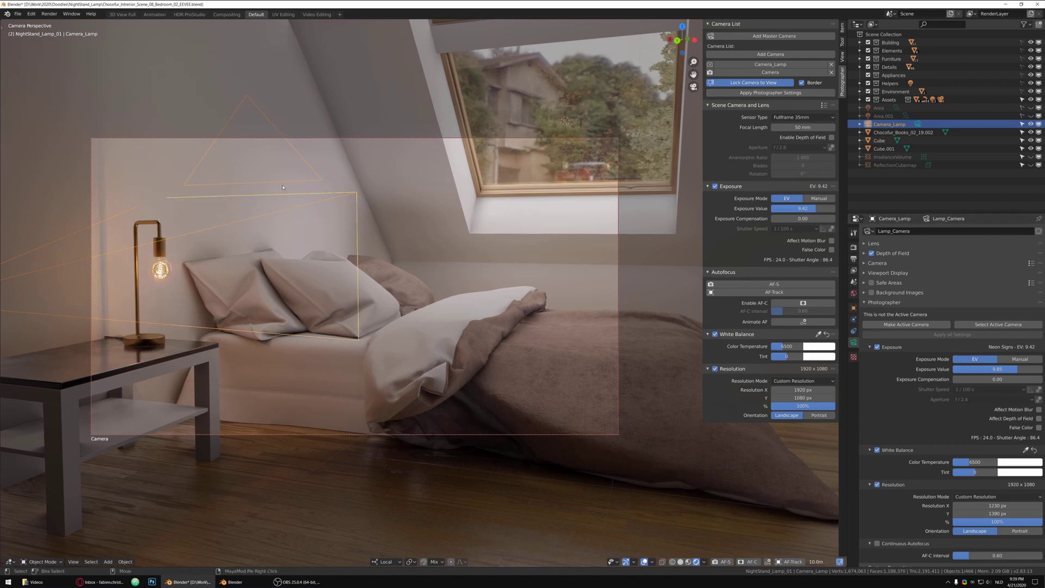
left_click(768, 73)
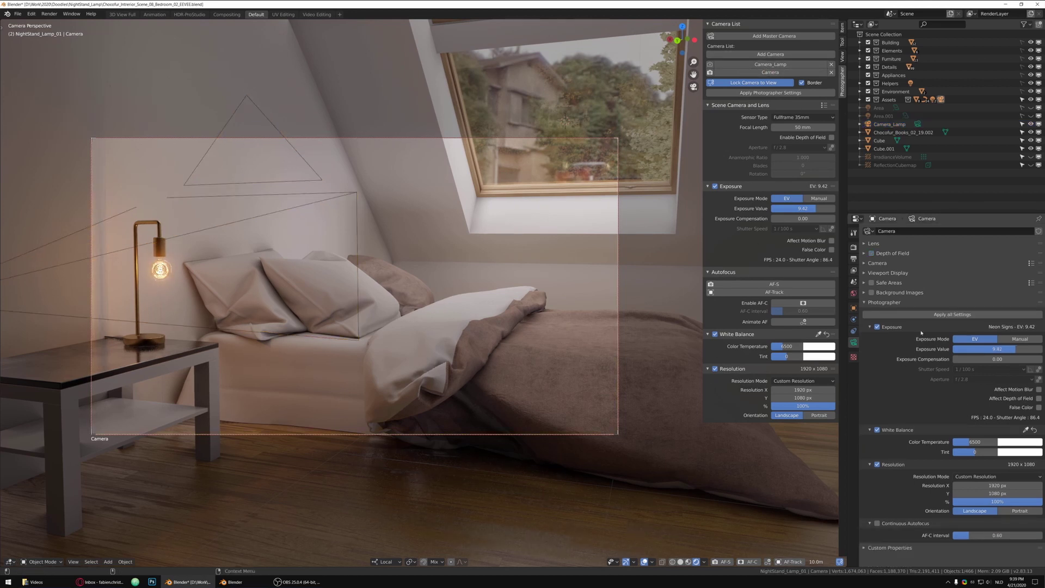
left_click(770, 65)
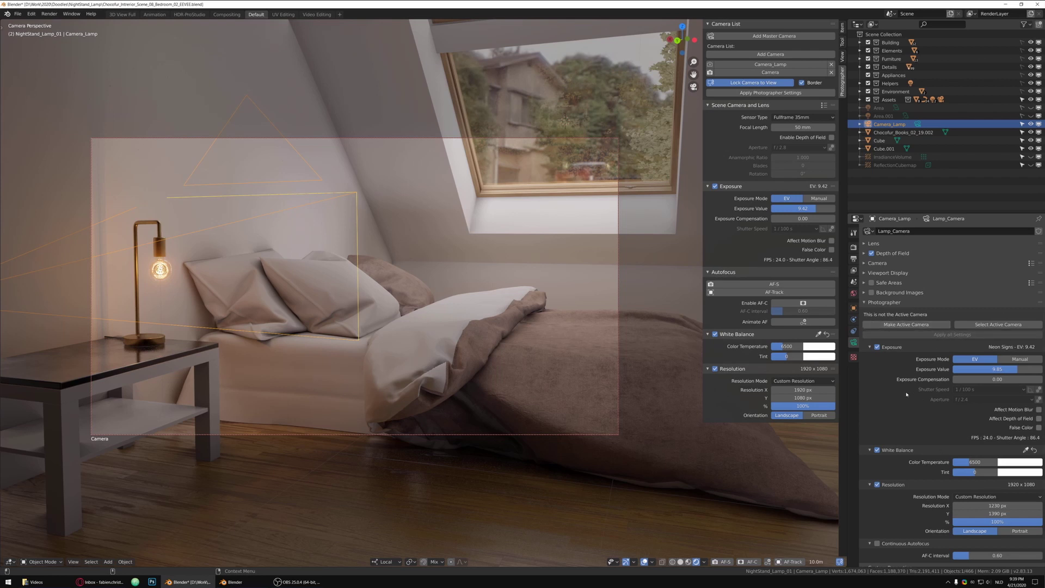
left_click_drag(998, 370, 982, 369)
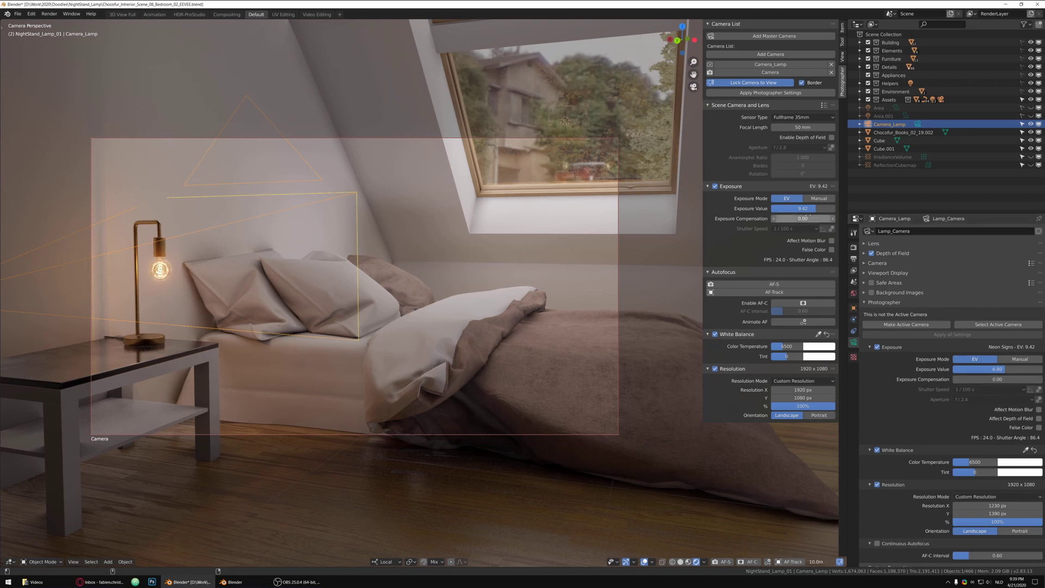
Try an exposure value of 8.21 on the active camera and set it back to 9.42
mouse_move(809, 210)
left_mouse_down()
mouse_move(798, 211)
mouse_move(810, 211)
left_mouse_up()
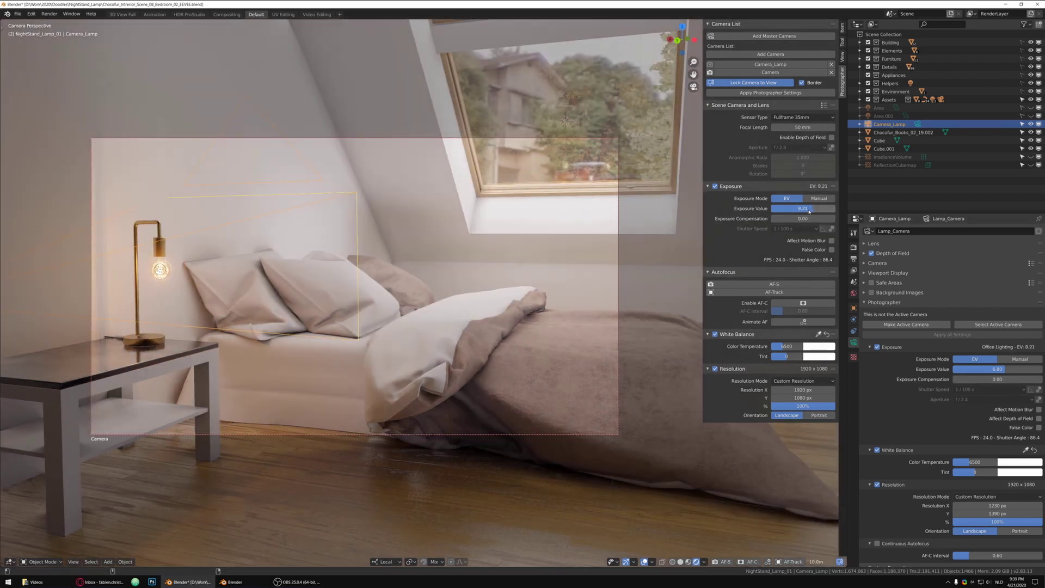
left_click(810, 211)
type("9.42")
key("Return")
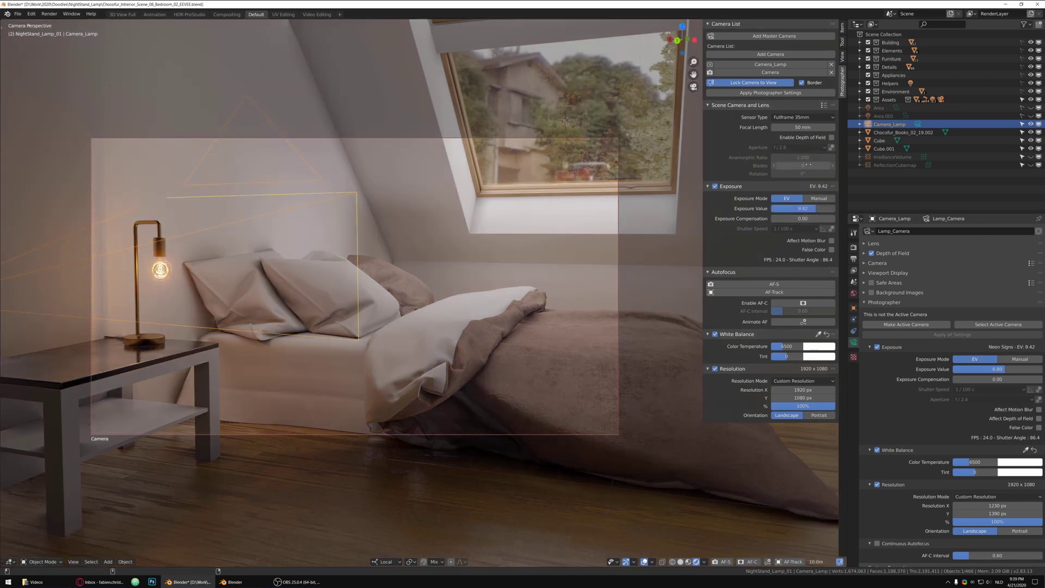
Collapse Camera_Lamp's Photographer settings and examine its default Camera sensor settings and camera presets
left_click(754, 107)
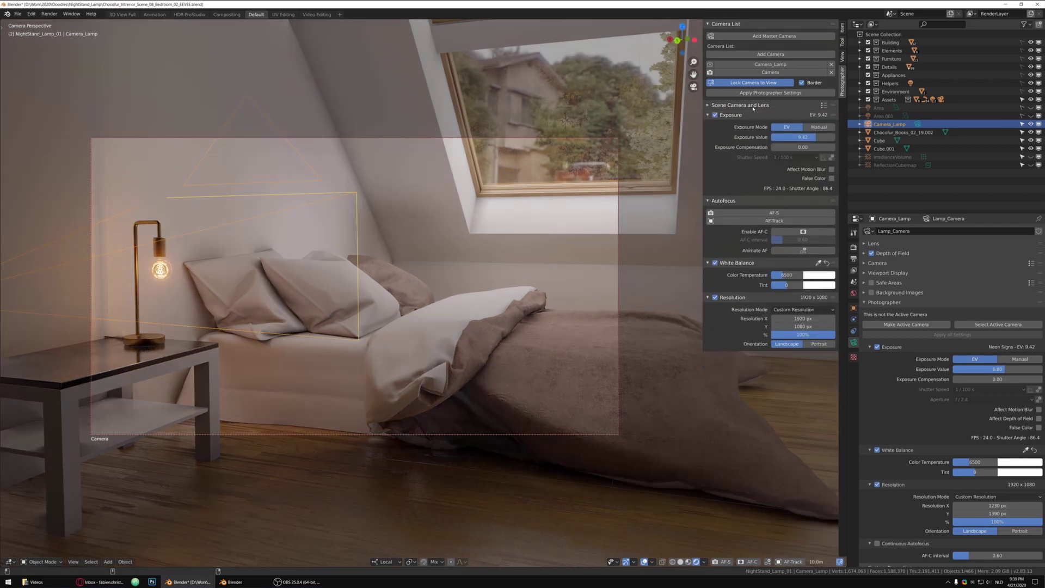
left_click(754, 108)
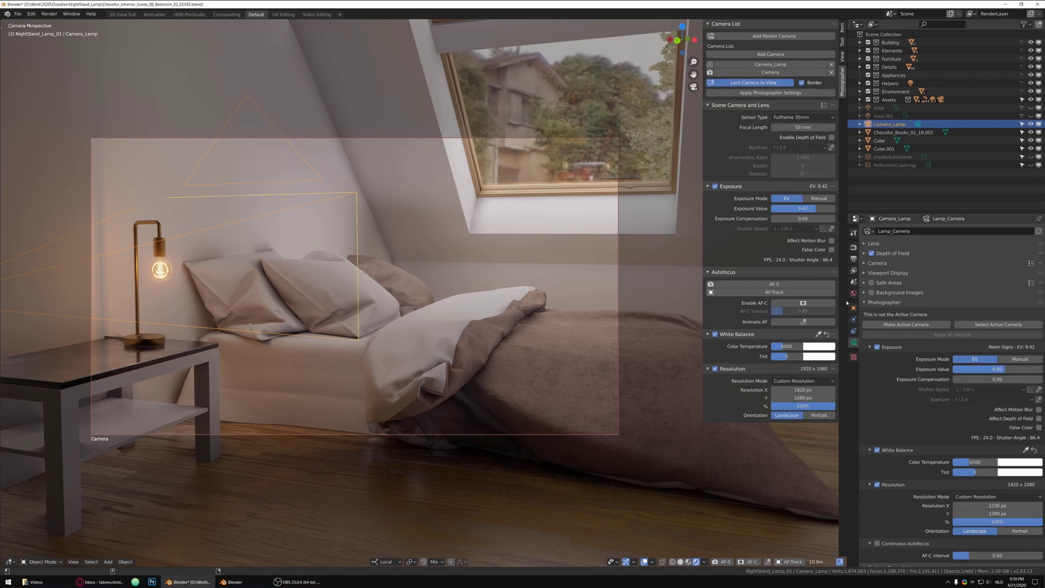
left_click(864, 303)
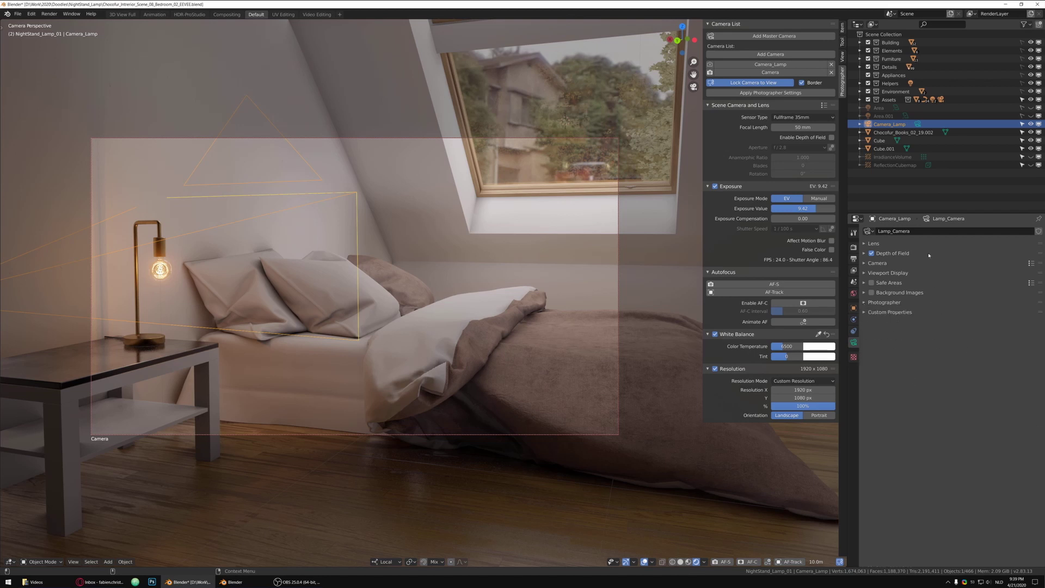
left_click(864, 263)
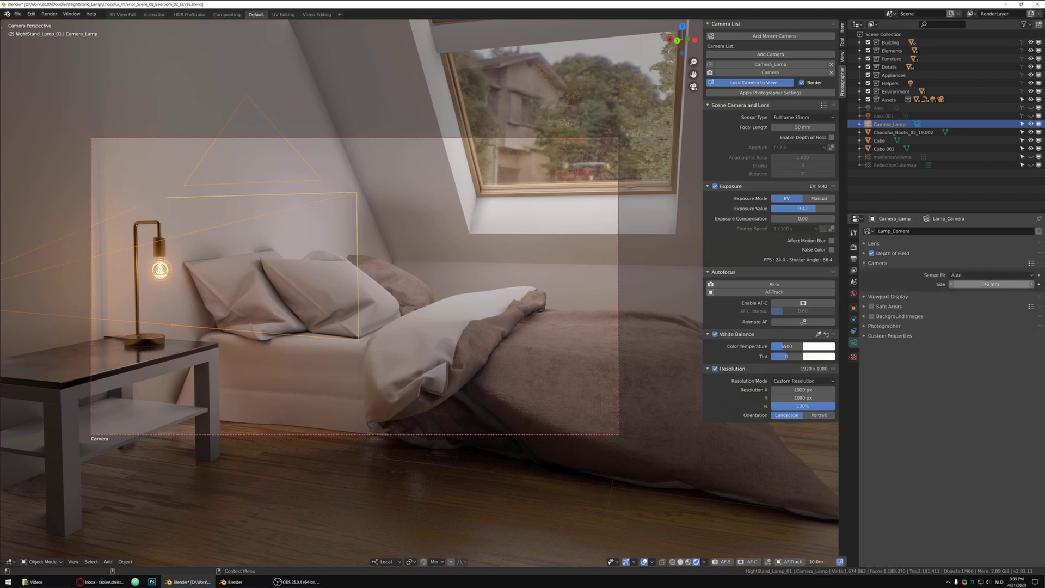
left_click(1031, 263)
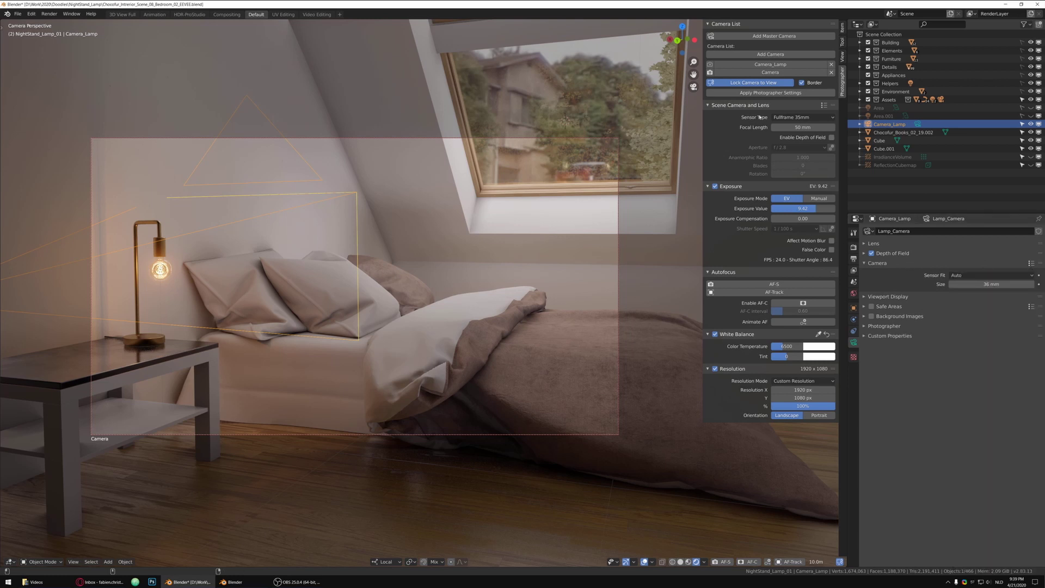
Switch the active camera's sensor type to Custom and back to Fullframe 35mm
left_click(800, 117)
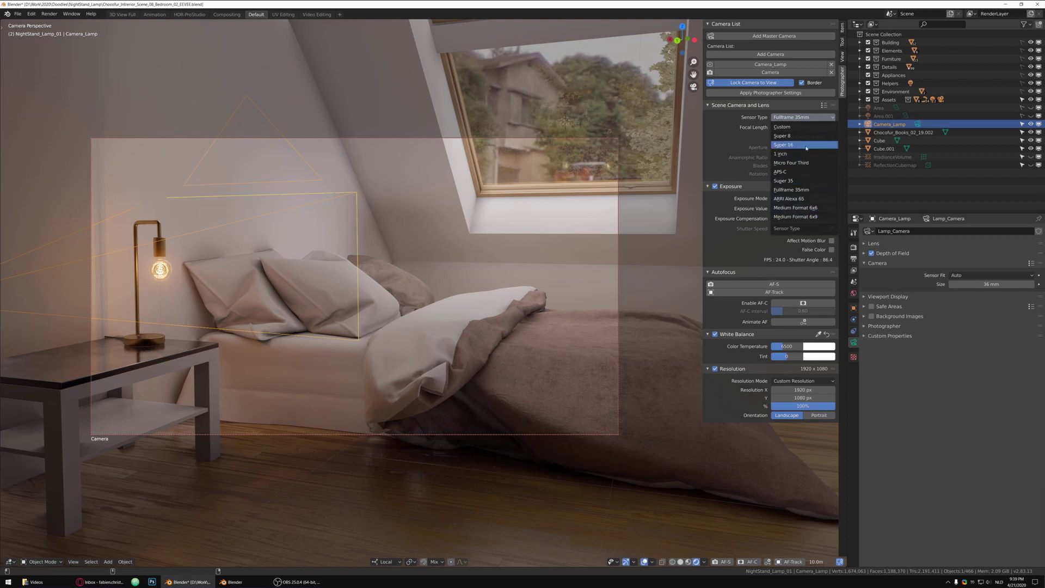
left_click(787, 128)
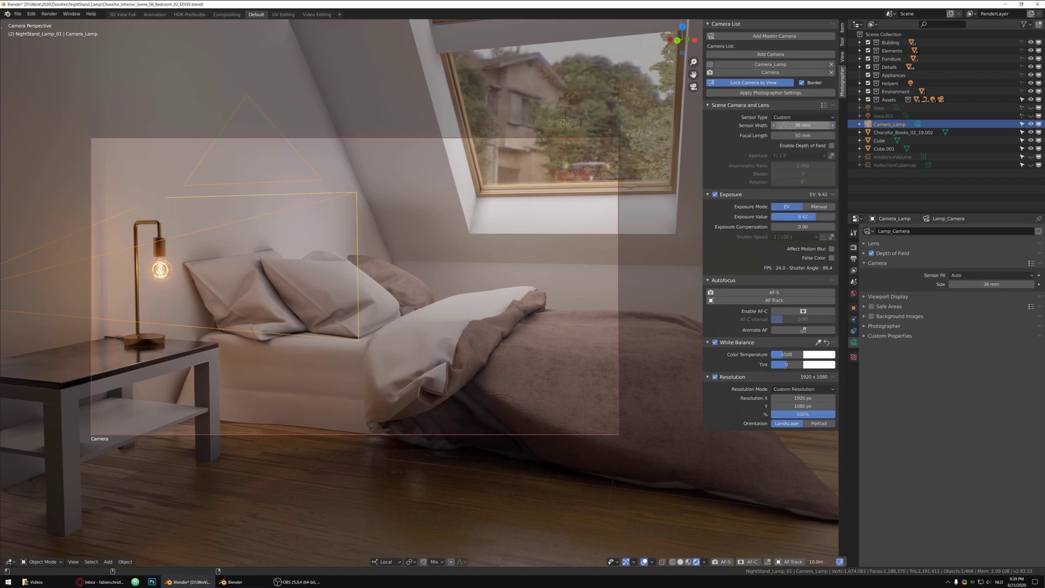
left_click(801, 117)
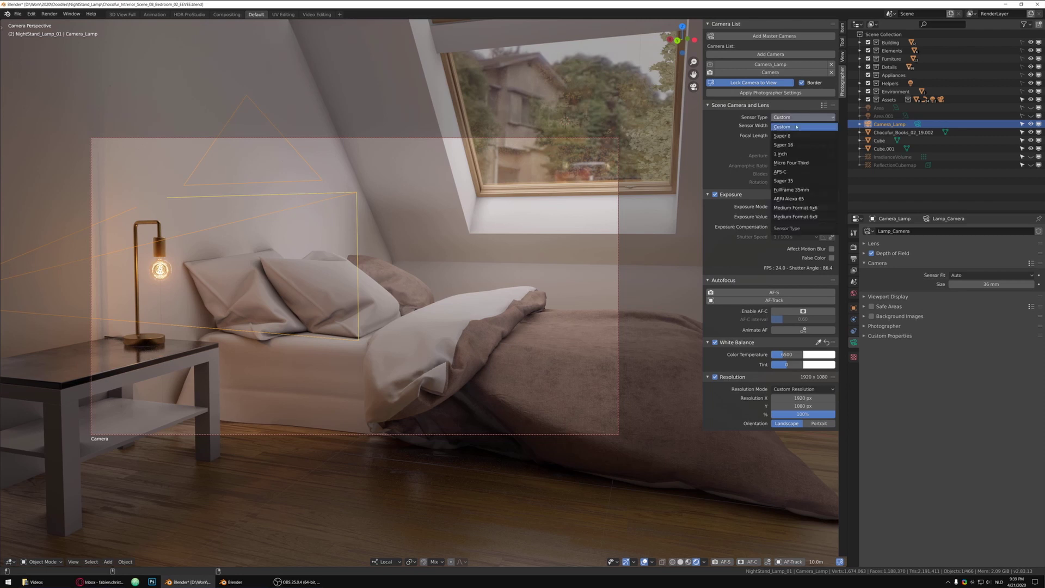
Enable depth of field on the active camera and review the available aperture presets, keeping f / 2.8
left_click(821, 139)
left_click(822, 139)
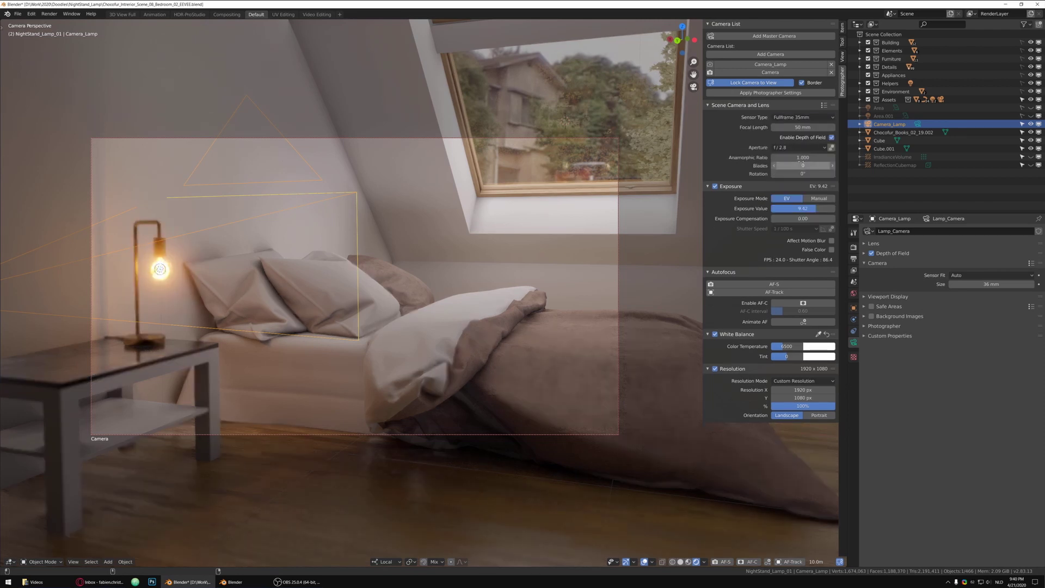
left_click(786, 148)
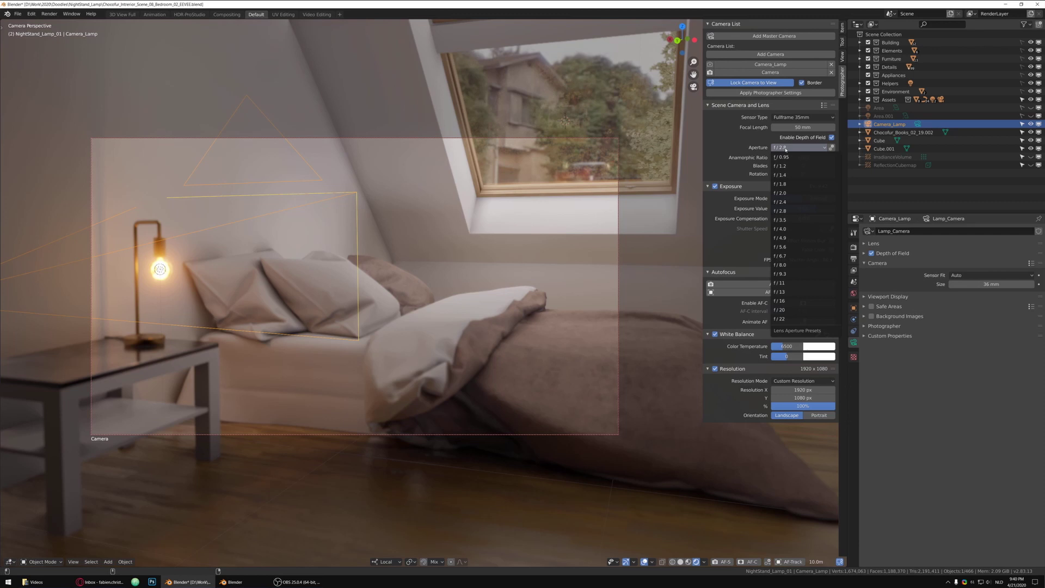
left_click(787, 147)
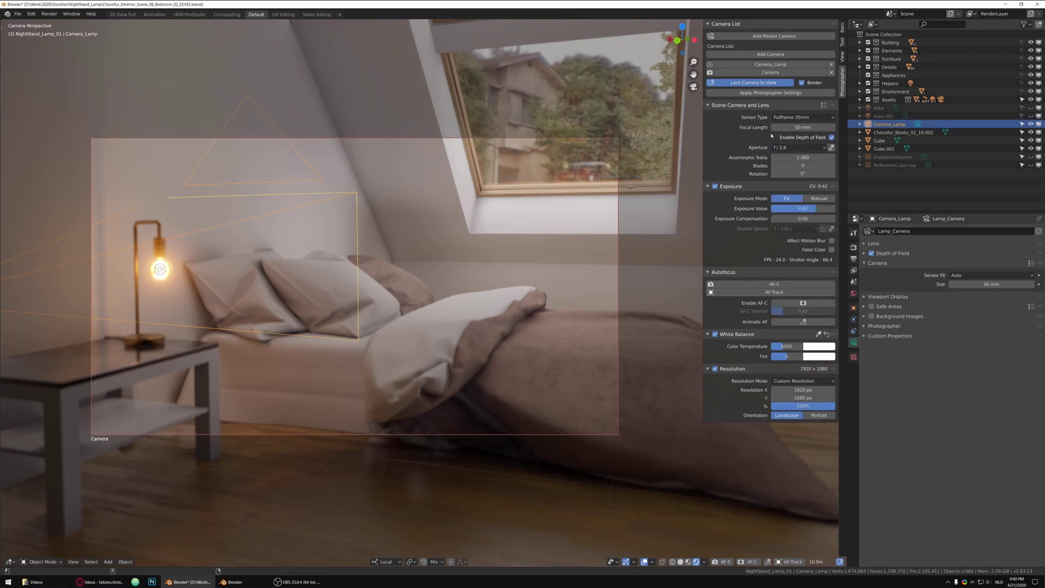
Apply the Fuji Xt4 Xf 56Mm camera preset and review the aperture presets, keeping f / 1.2
left_click(823, 106)
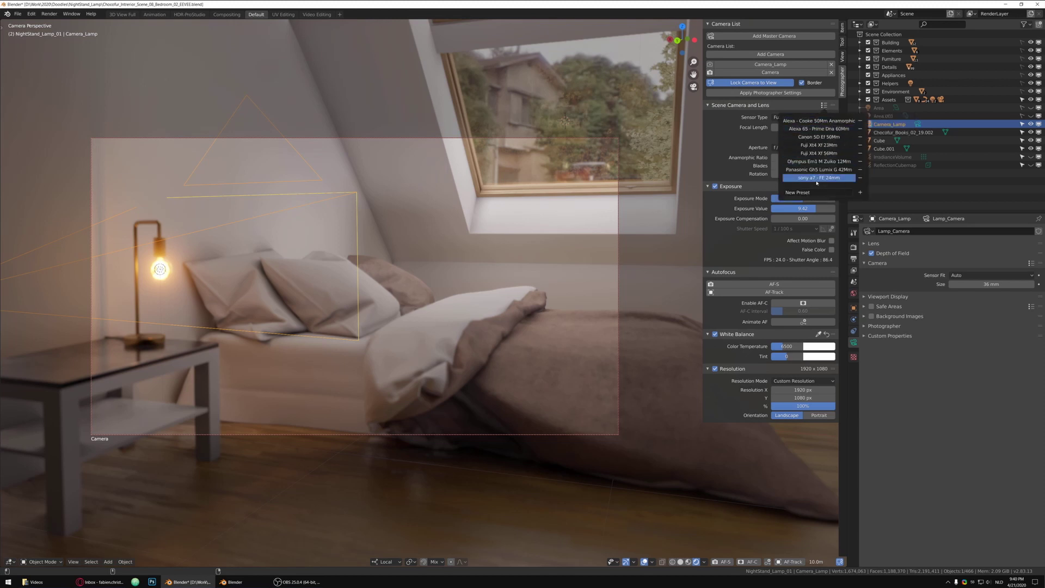
left_click(825, 154)
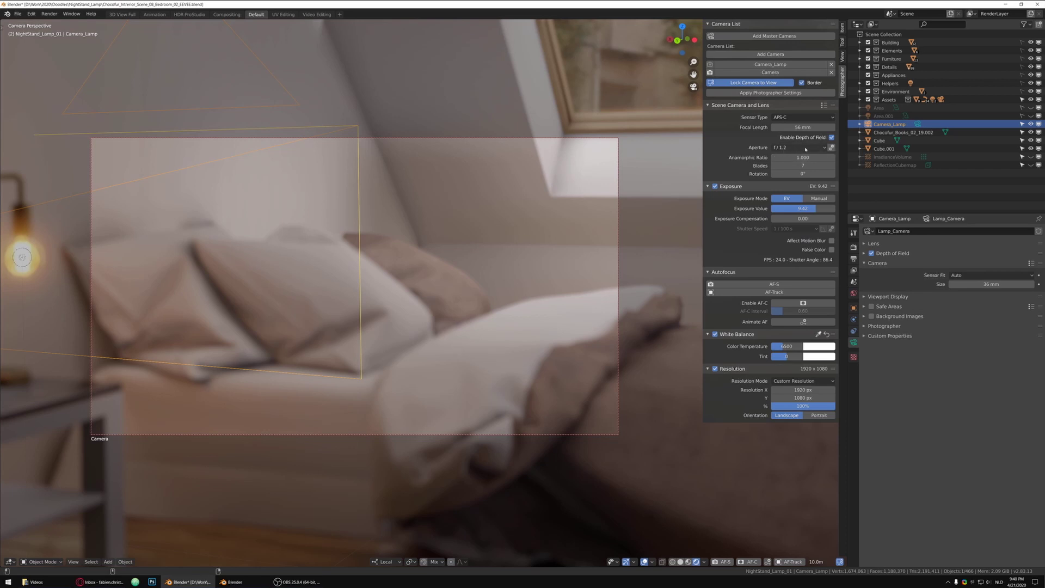
left_click(787, 148)
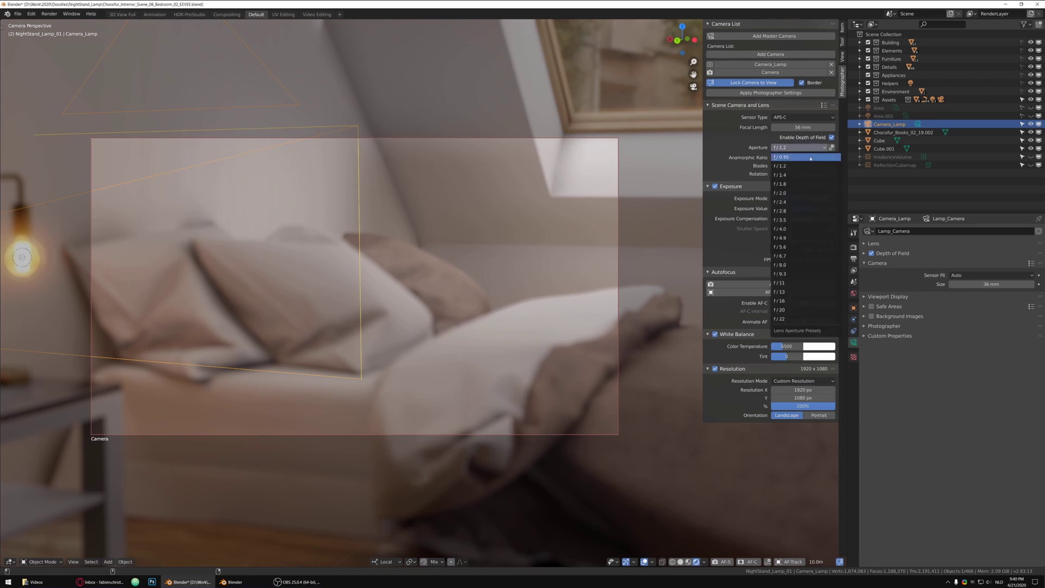
left_click(786, 148)
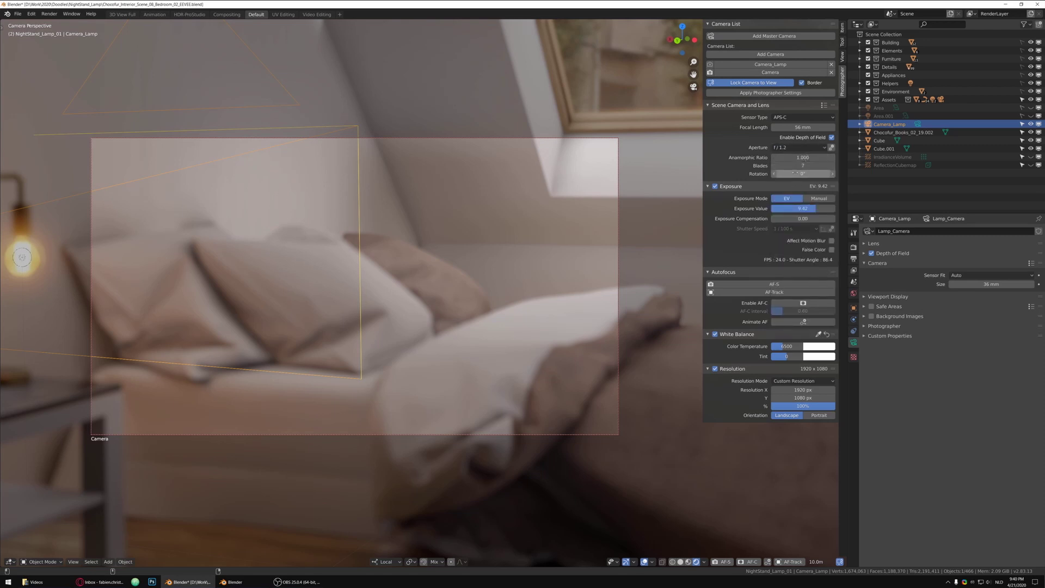
Apply the Alexa - Cooke 50Mm Anamorphic preset to the active camera
left_click(824, 105)
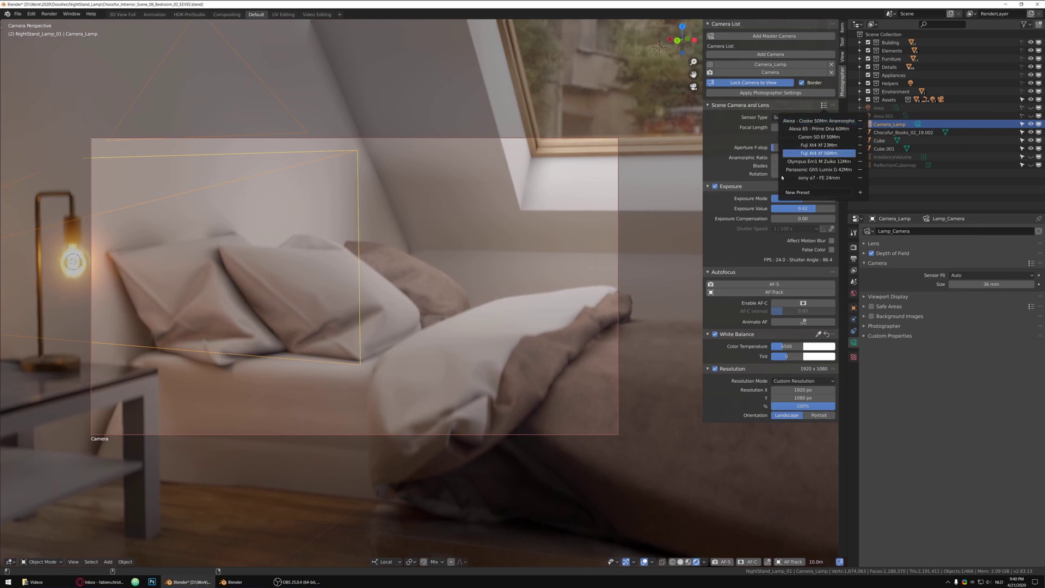
left_click(795, 120)
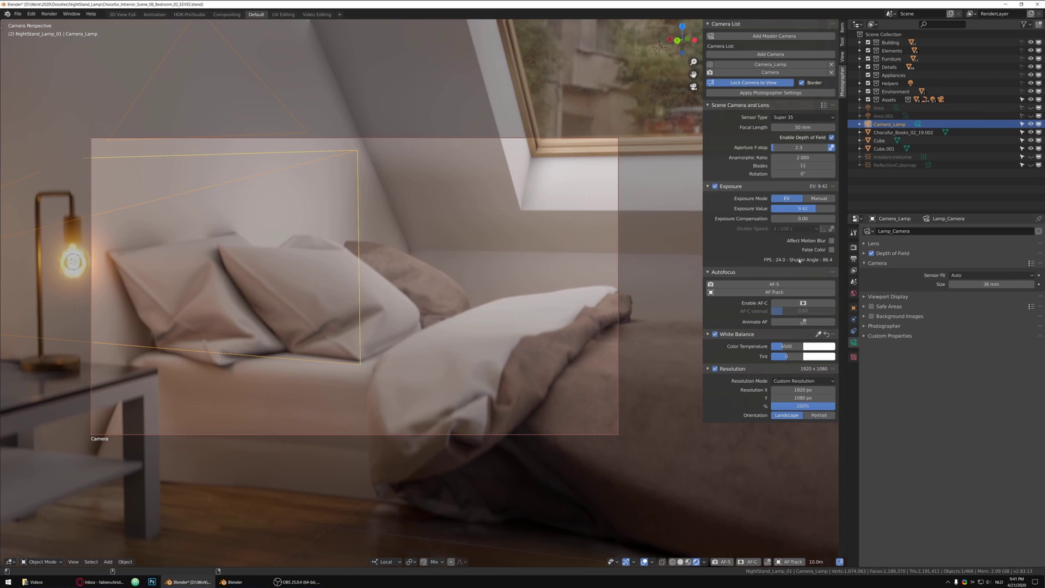
Set the active camera's exposure value to 5.72 and raise it to about 9.8
left_click(803, 208)
type("5.72")
key("Return")
left_click_drag(803, 209, 817, 209)
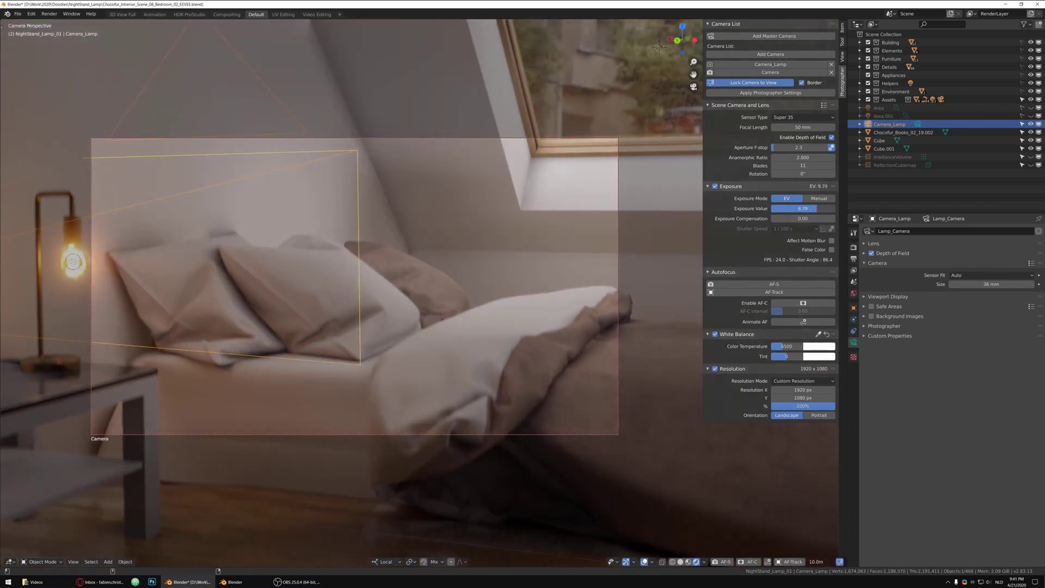
Switch the active camera's exposure mode to Manual and set the aperture F-stop to 3.1
left_click(818, 200)
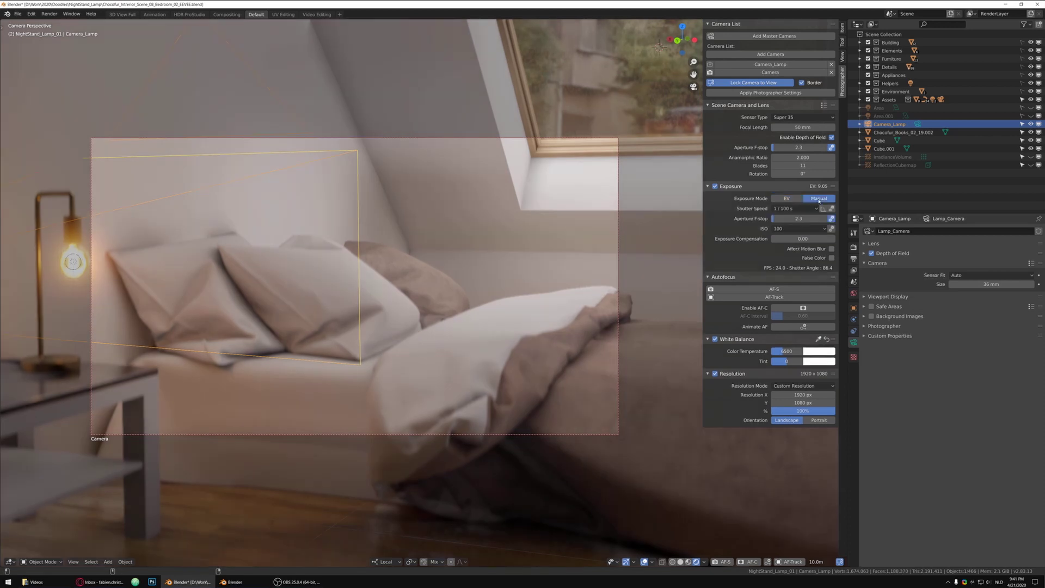
left_click_drag(786, 220, 811, 220)
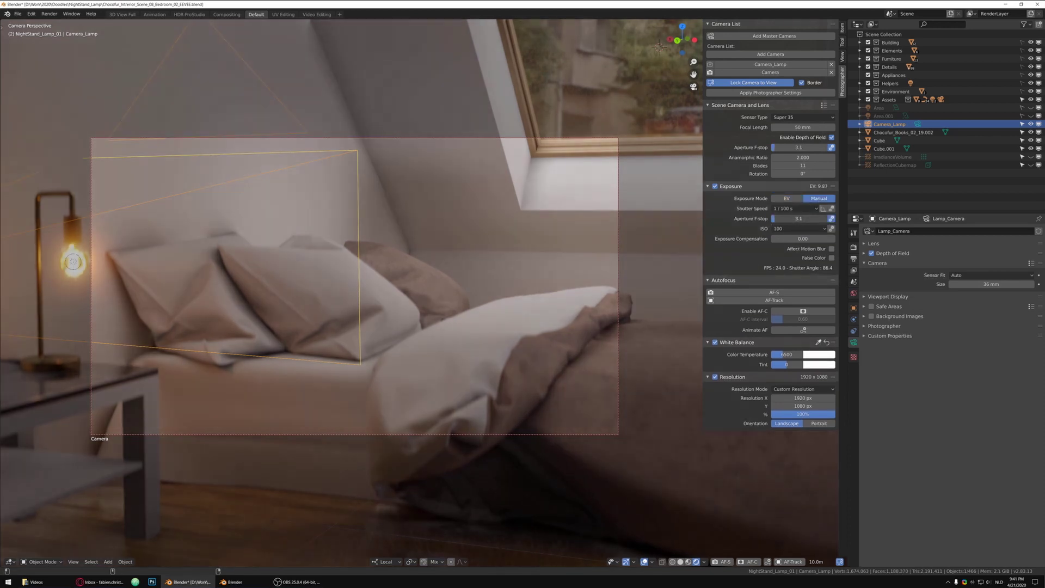
Raise the active camera's aperture F-stop to 9.1, then toggle depth of field off and on around a further aperture adjustment
left_click_drag(784, 144, 805, 145)
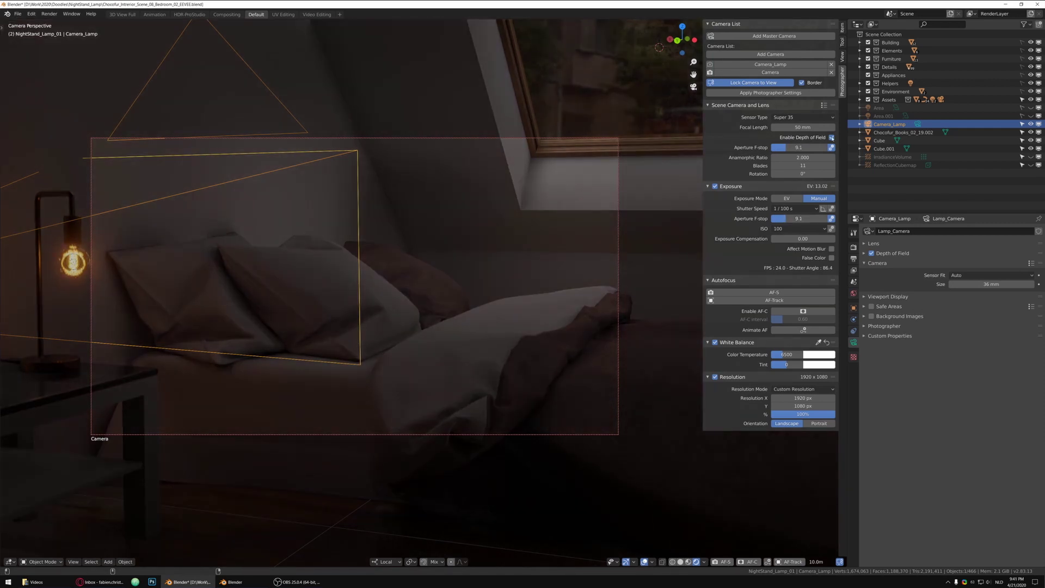
left_click(832, 137)
left_click_drag(784, 220, 790, 218)
left_click(831, 138)
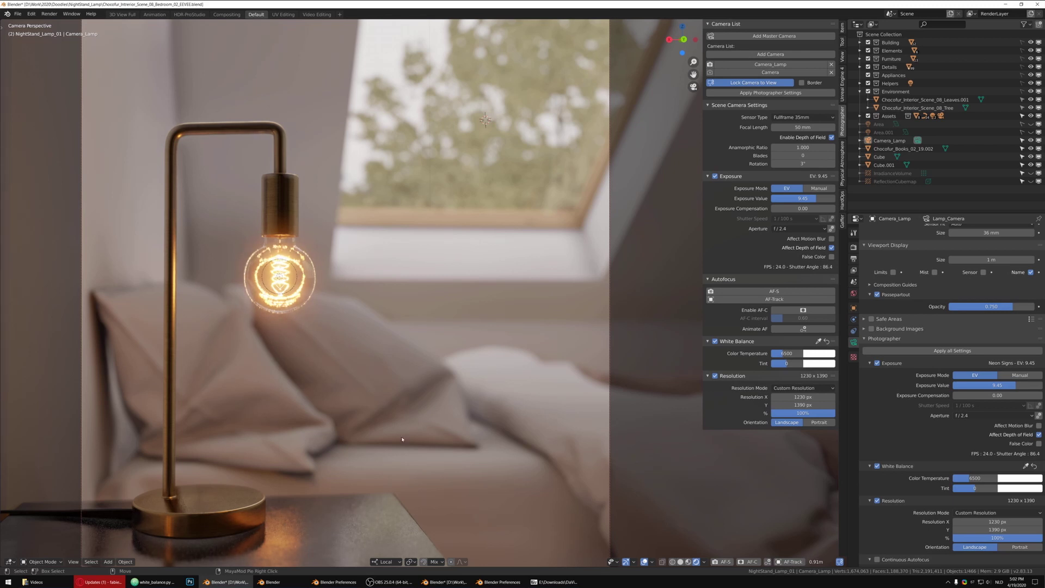
Review the Photographer add-on's preferences and put the preferences window away
left_click(335, 582)
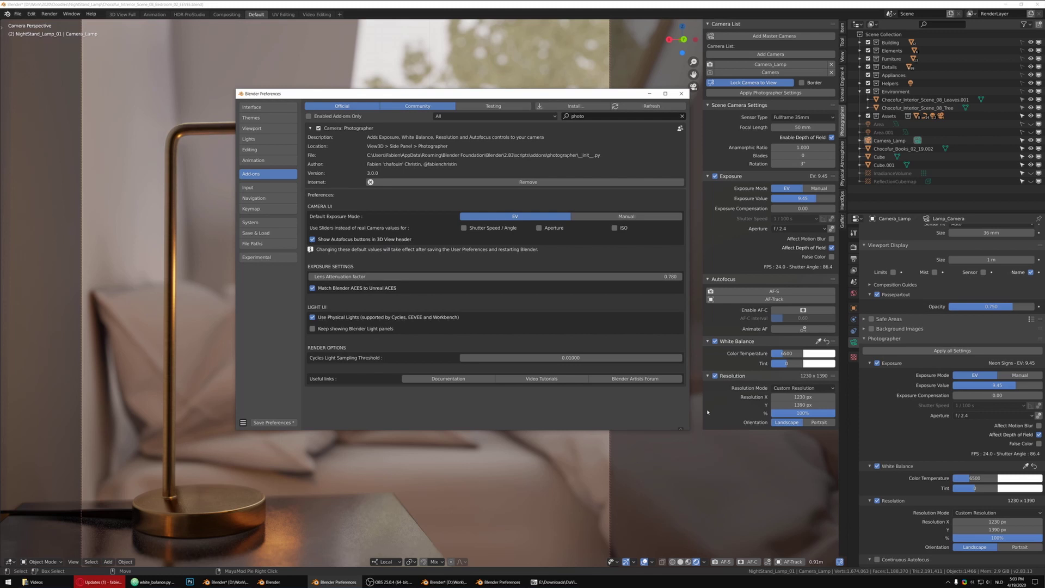
left_click(650, 94)
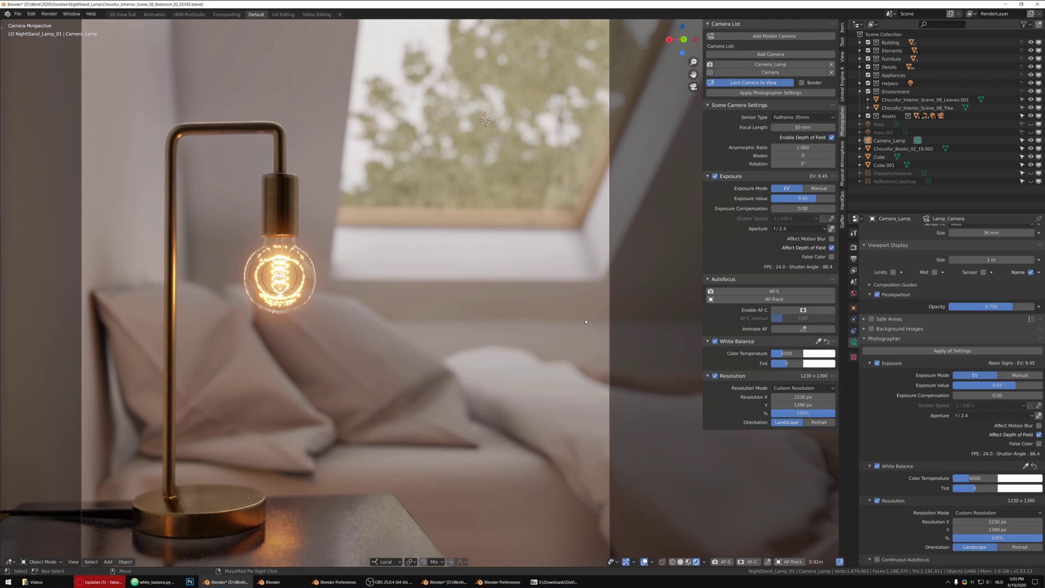
Switch the viewport to solid shading and set the render engine to Cycles
key("z")
left_click(854, 247)
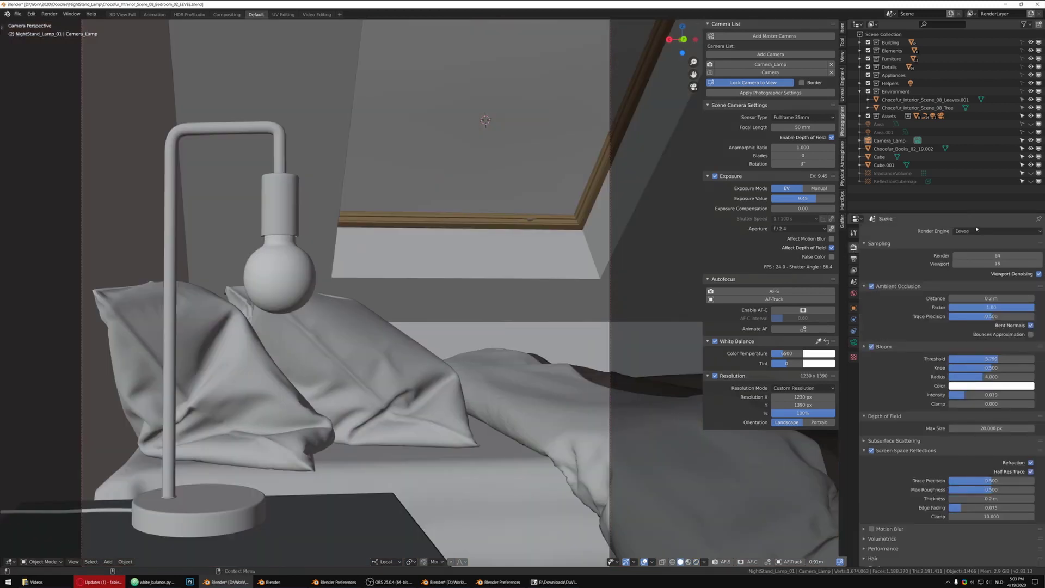
left_click(974, 231)
left_click(975, 258)
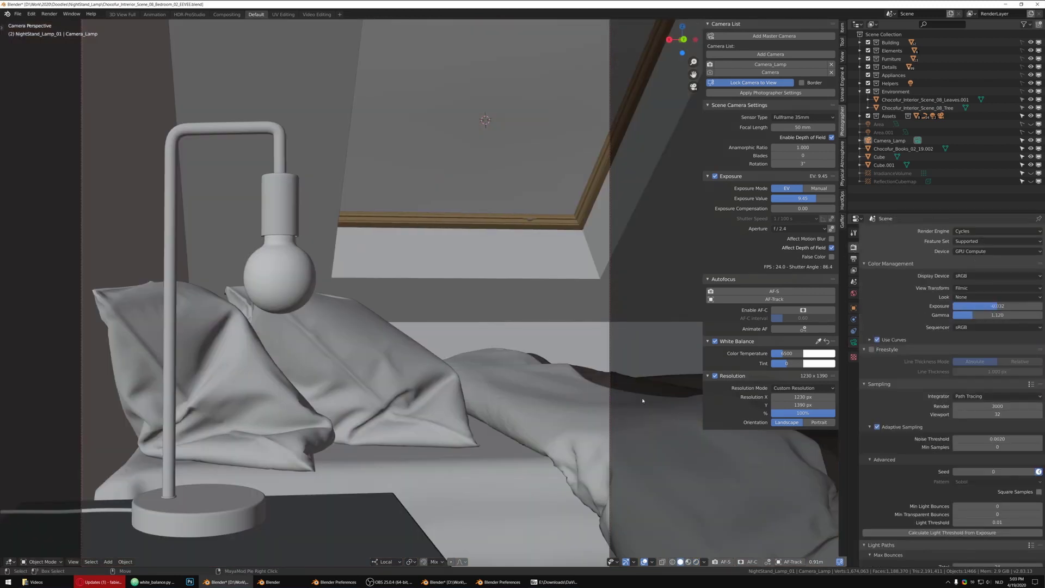
Unlock the camera from the view, enable the camera render border, and show the bordered area in rendered shading
left_click(754, 82)
scroll(444, 343, "down", 5)
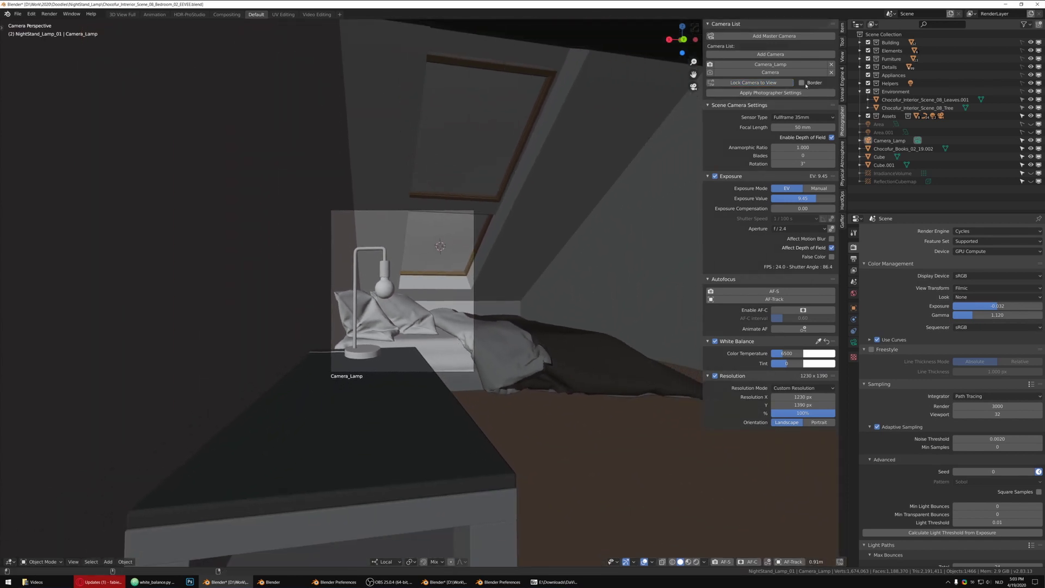
left_click(802, 82)
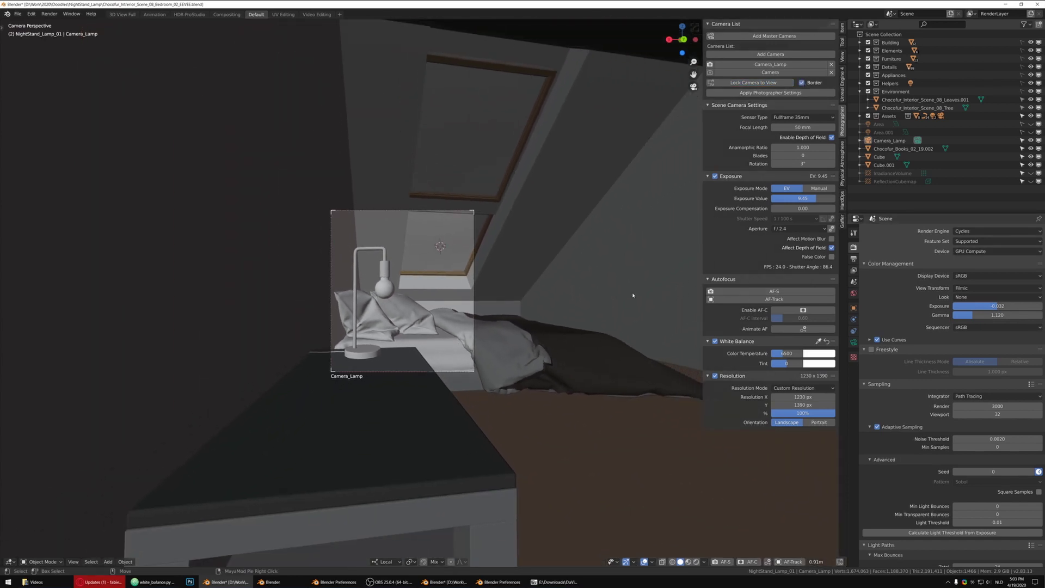
key("shift+z")
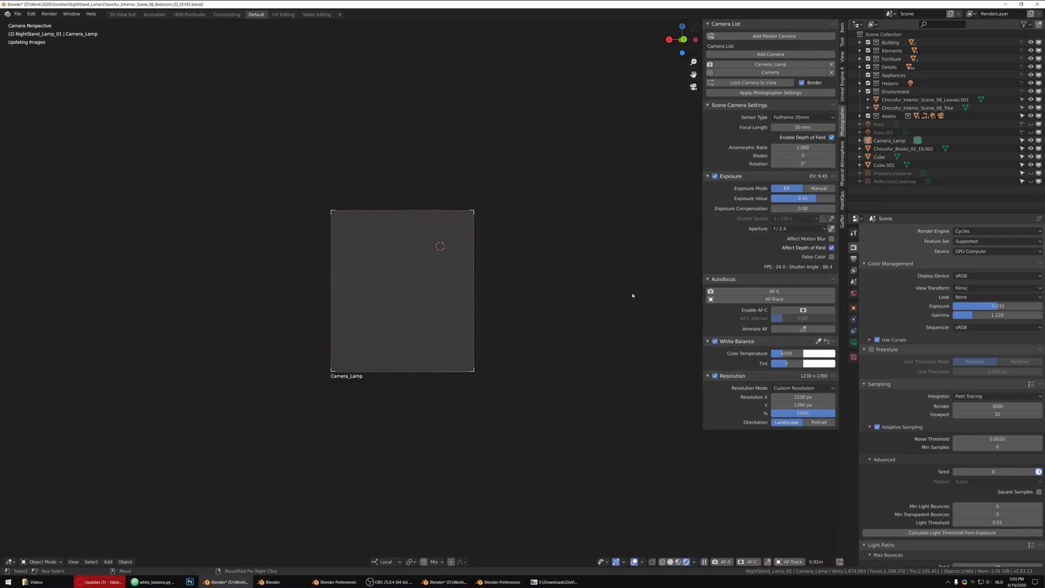
Set the camera's white balance by sampling a color from the rendered lamp view with the eyedropper
left_click(818, 342)
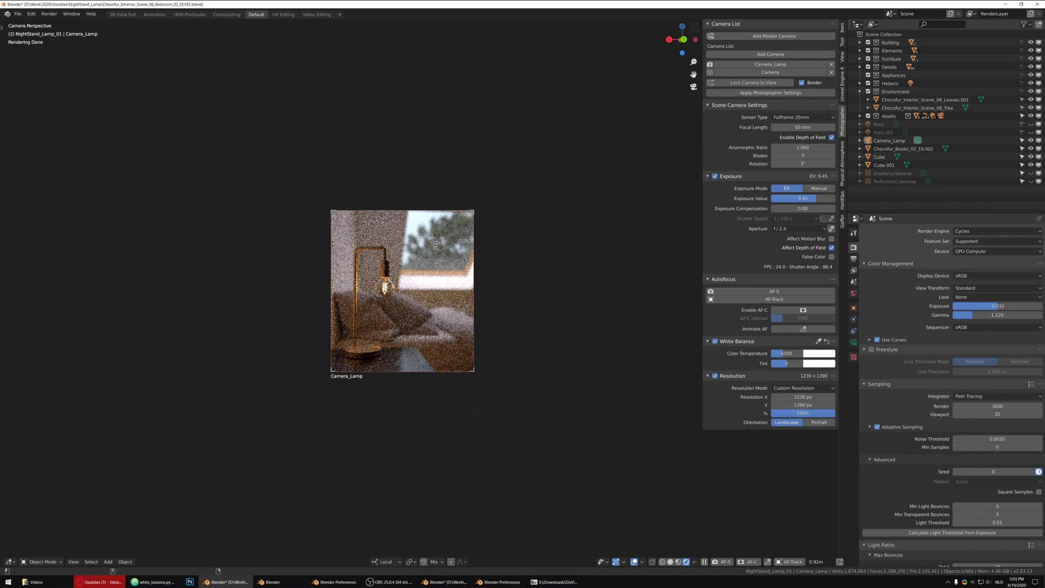
key("ctrl+z")
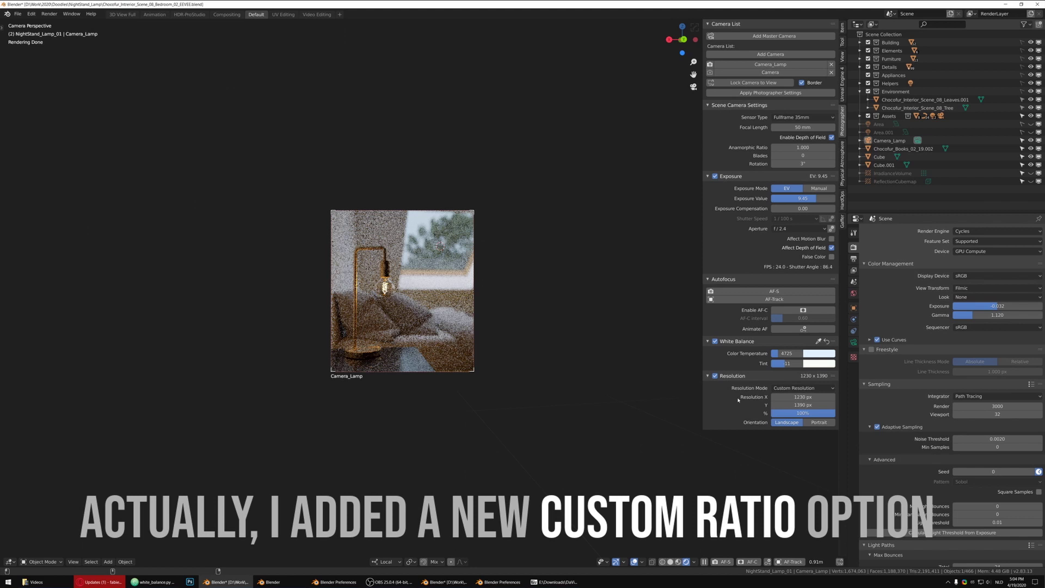
In the Photographer add-on preferences, try a Lens Attenuation factor of 0.65 and set it back to 0.78
left_click(335, 582)
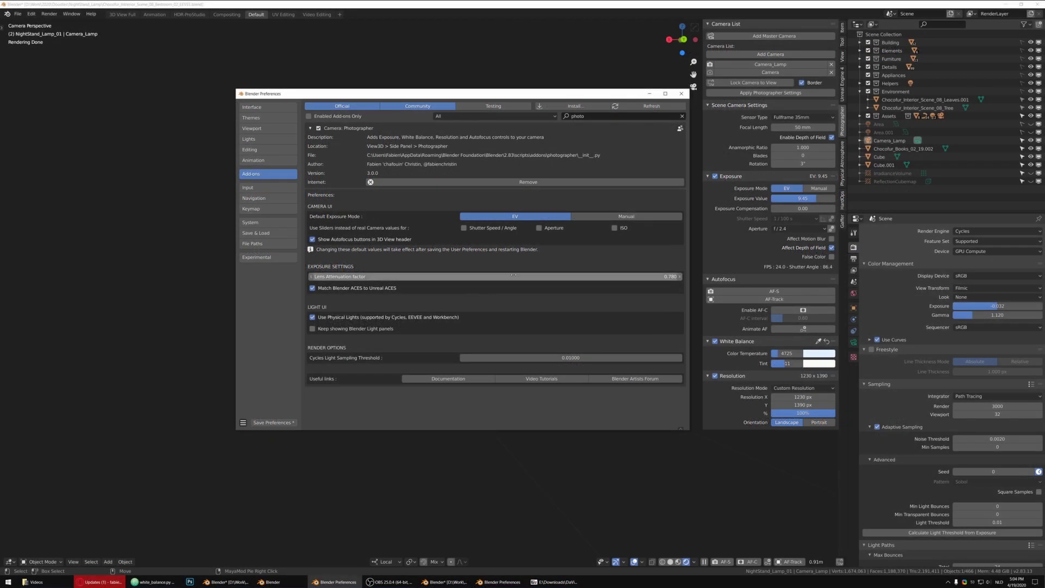
left_click(514, 276)
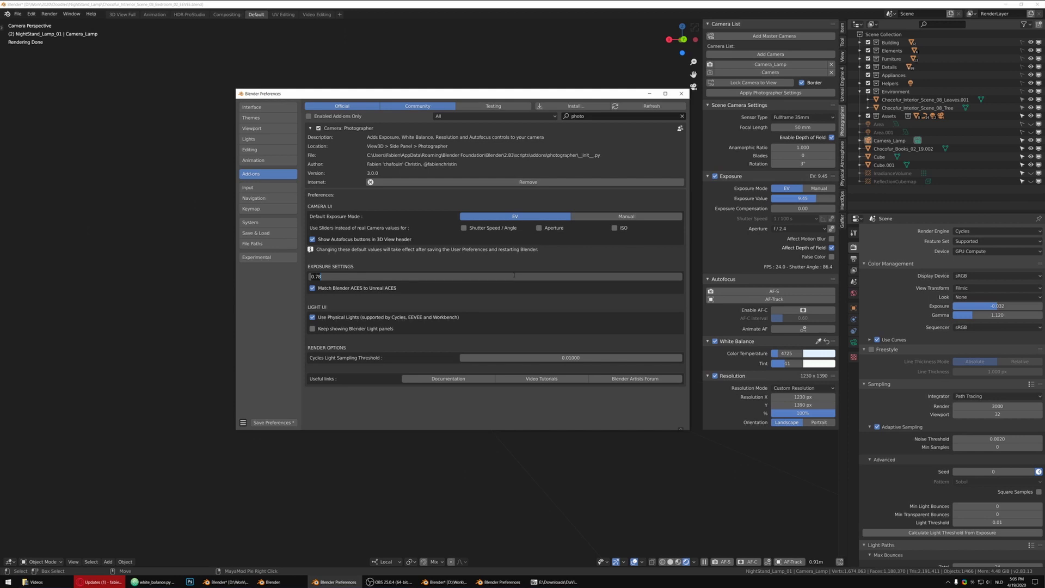
key("Return")
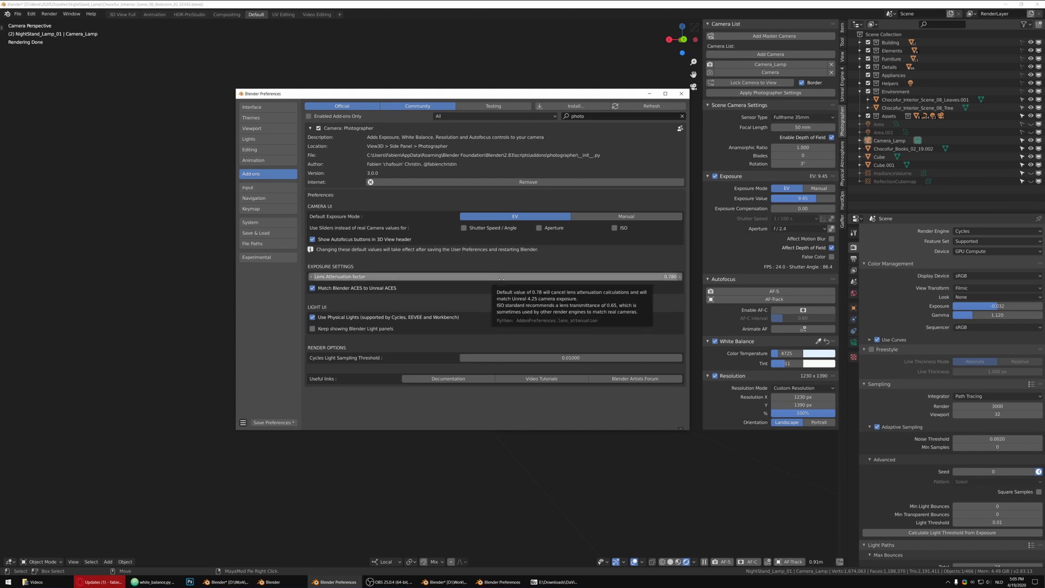
left_click(501, 277)
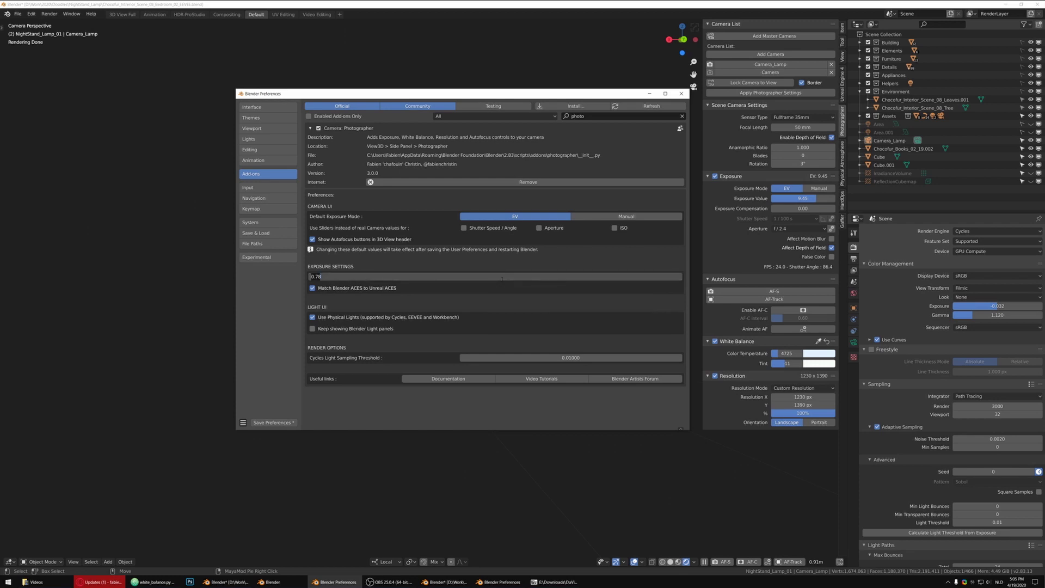
type("0.65")
key("Return")
left_click(493, 278)
type("0.78")
key("Return")
Switch to the sphere scene and set its Area light to color temperature mode with a cool bluish-white temperature
key("alt+Tab")
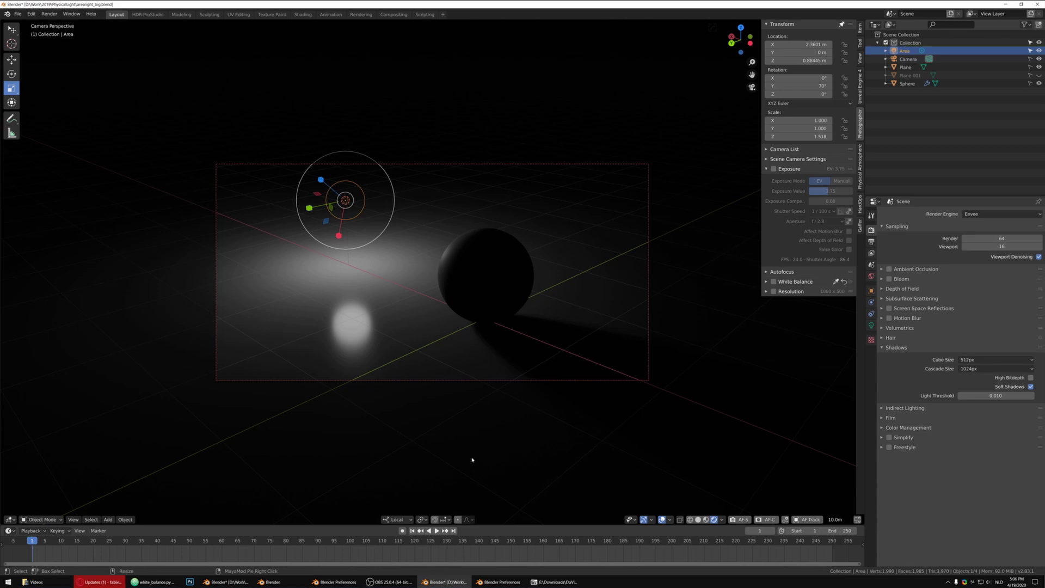
left_click(871, 325)
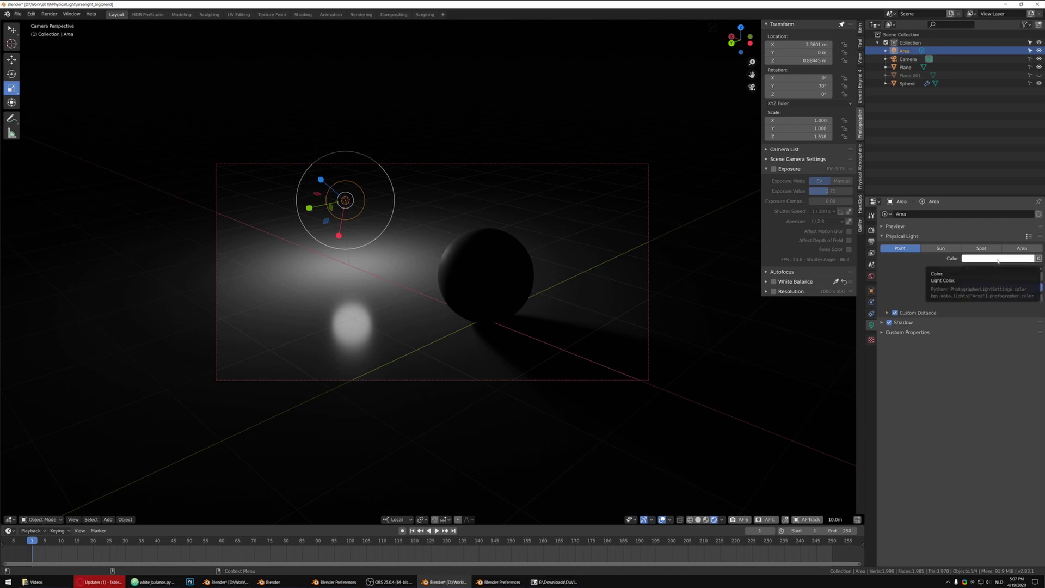
left_click(979, 258)
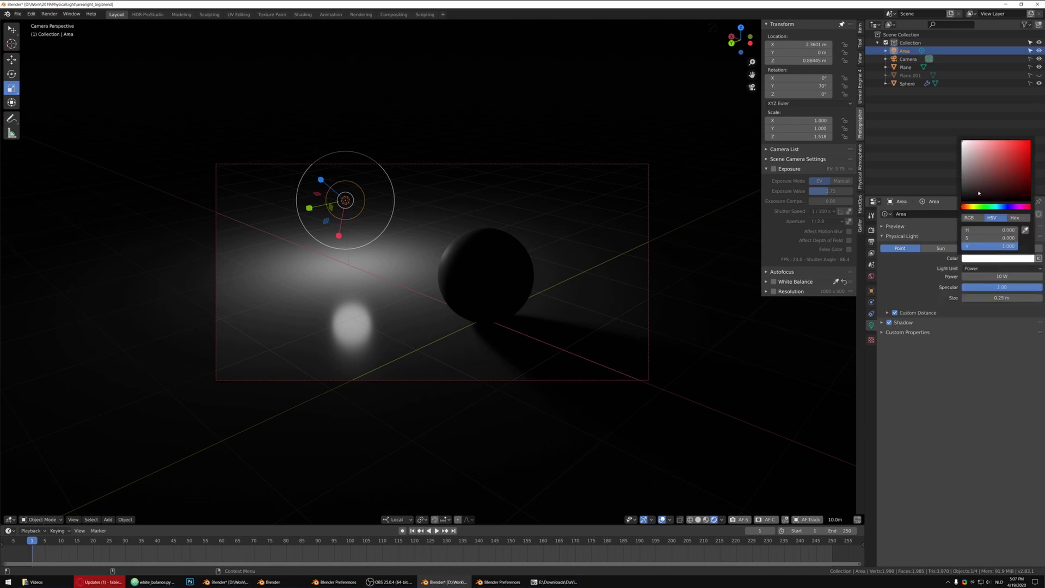
left_click(1037, 259)
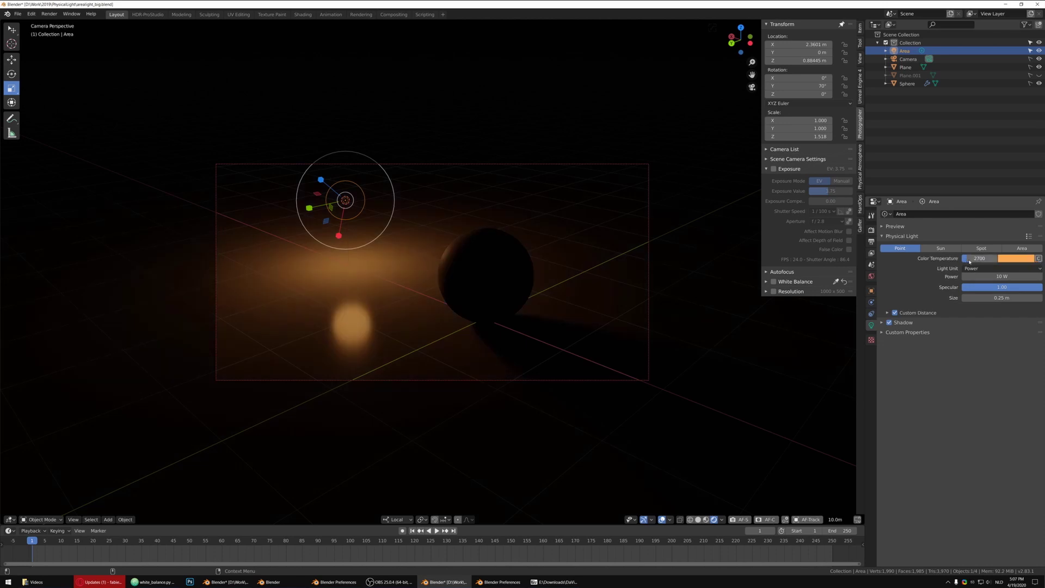
left_click_drag(970, 262, 1037, 262)
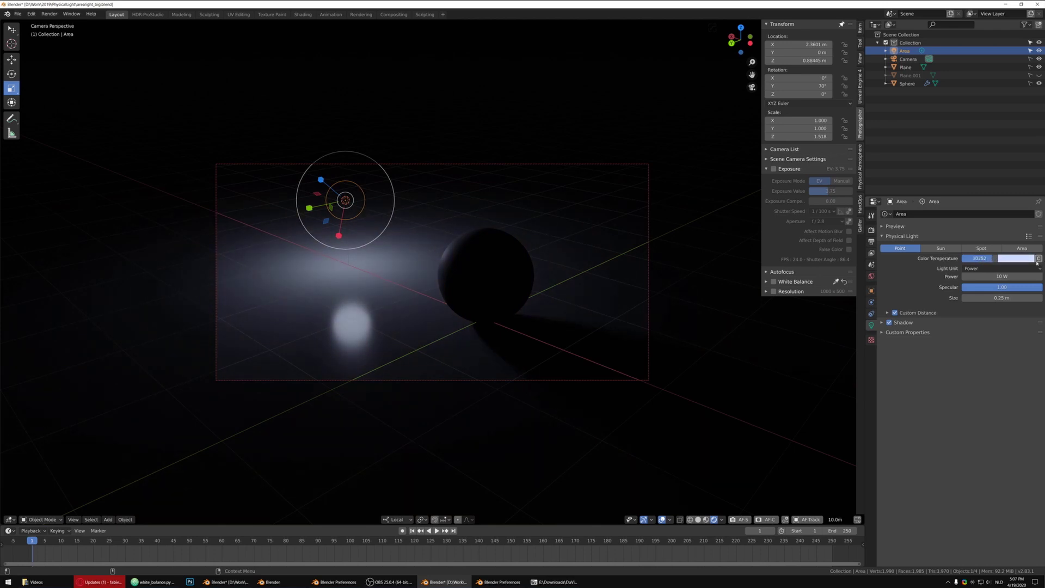
Switch the light back to plain color mode and make its color a saturated green
left_click(1039, 258)
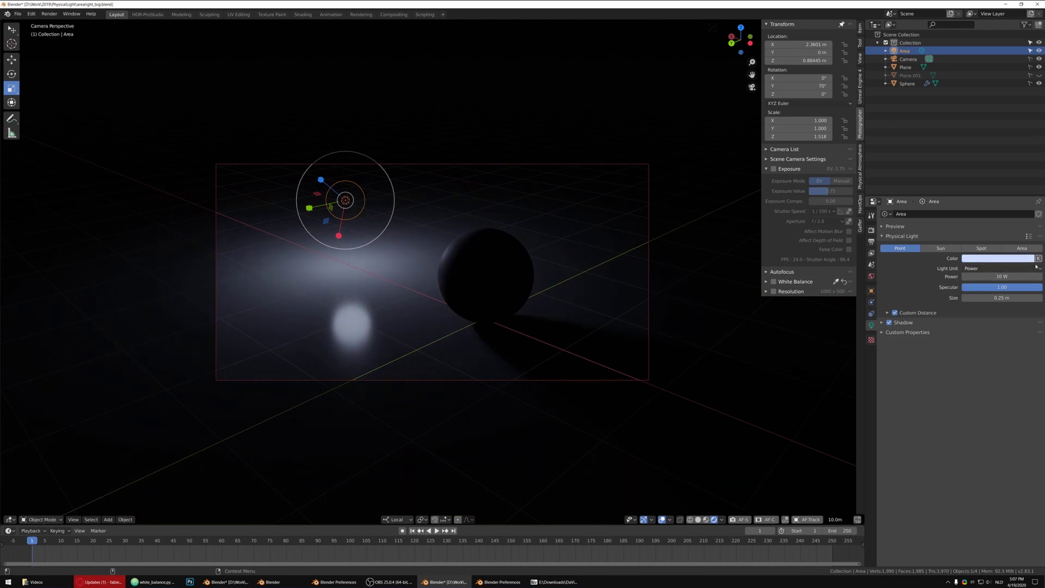
left_click(1025, 259)
left_click_drag(1004, 206, 982, 206)
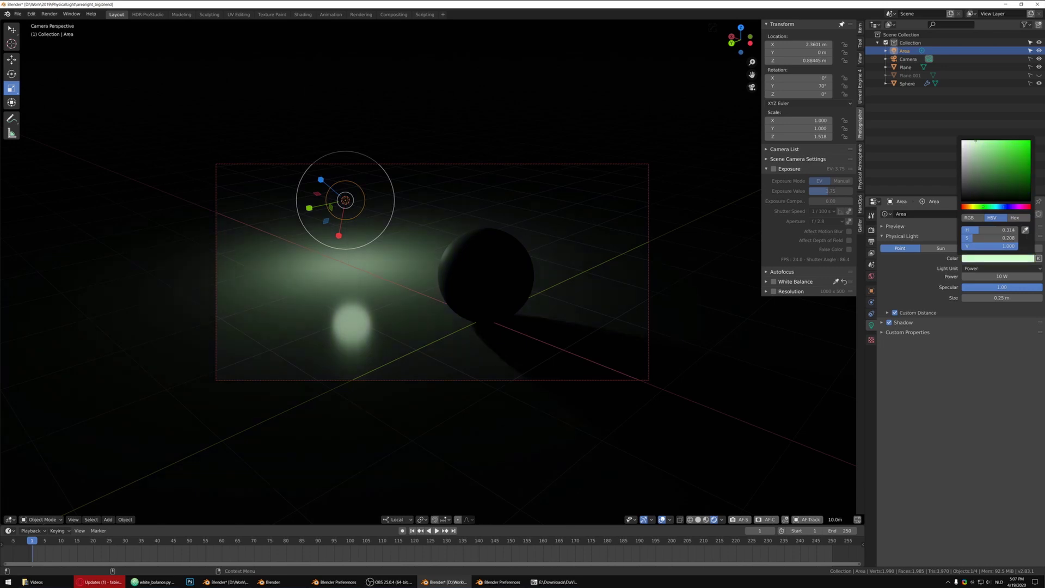
left_click_drag(976, 142, 1005, 142)
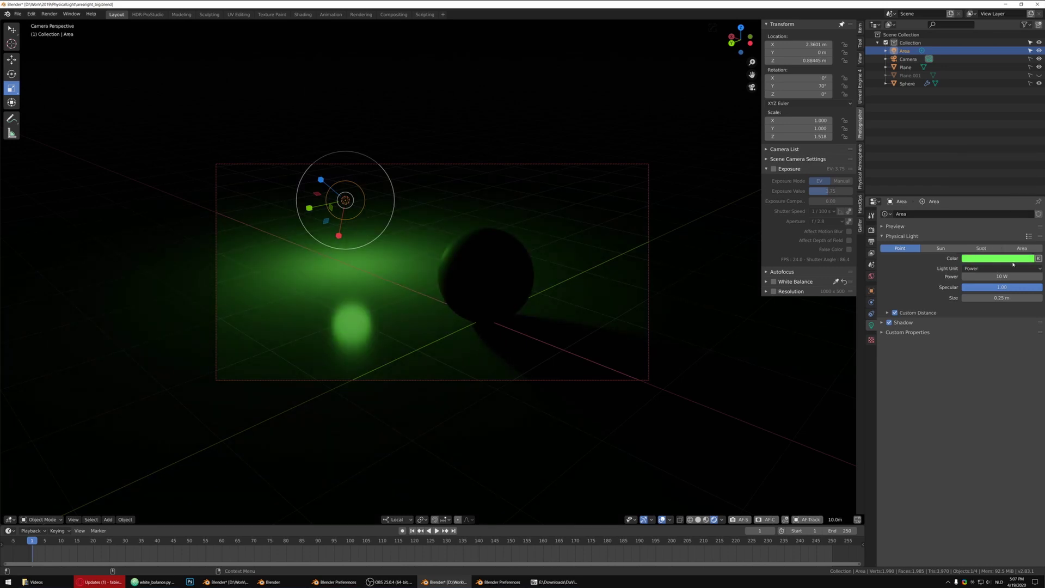
Return to color temperature mode, lower the temperature to a slightly warm white, and switch back to plain color mode
left_click(1038, 260)
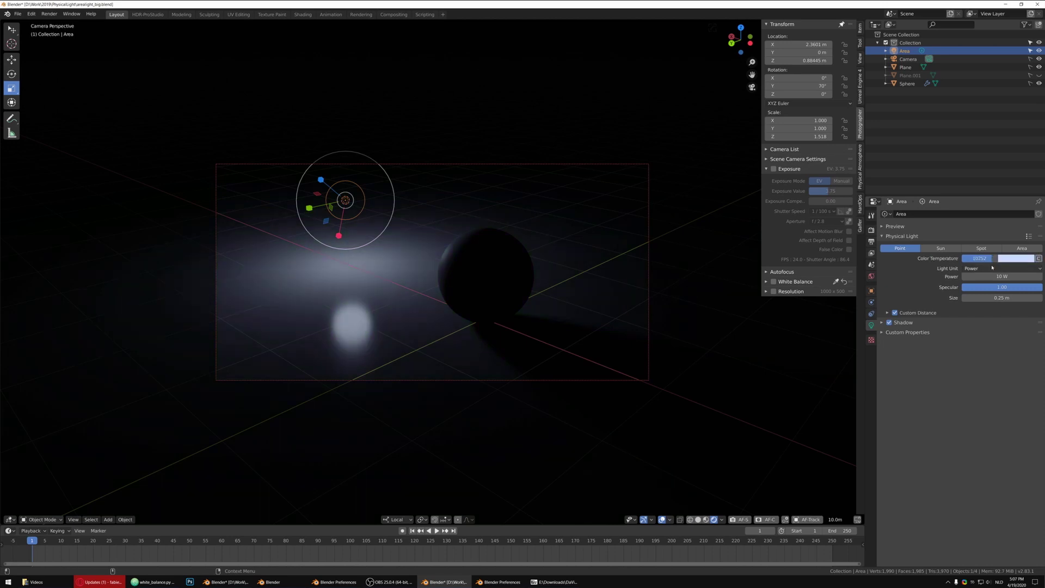
left_click_drag(995, 260, 991, 259)
left_click(1037, 259)
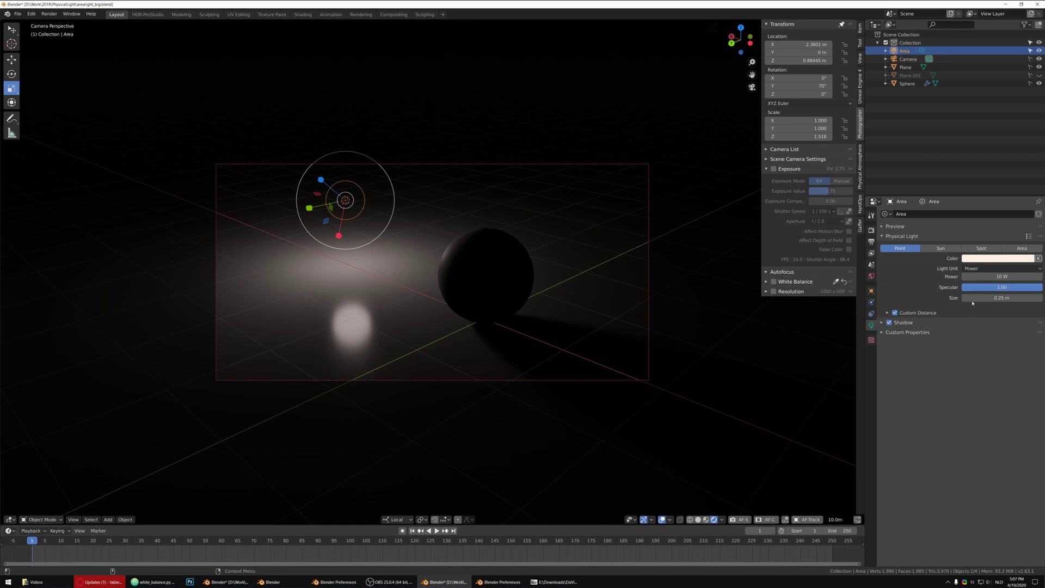
Try the Power (Advanced) light unit with its efficacy setting and return the unit to Power
left_click(972, 268)
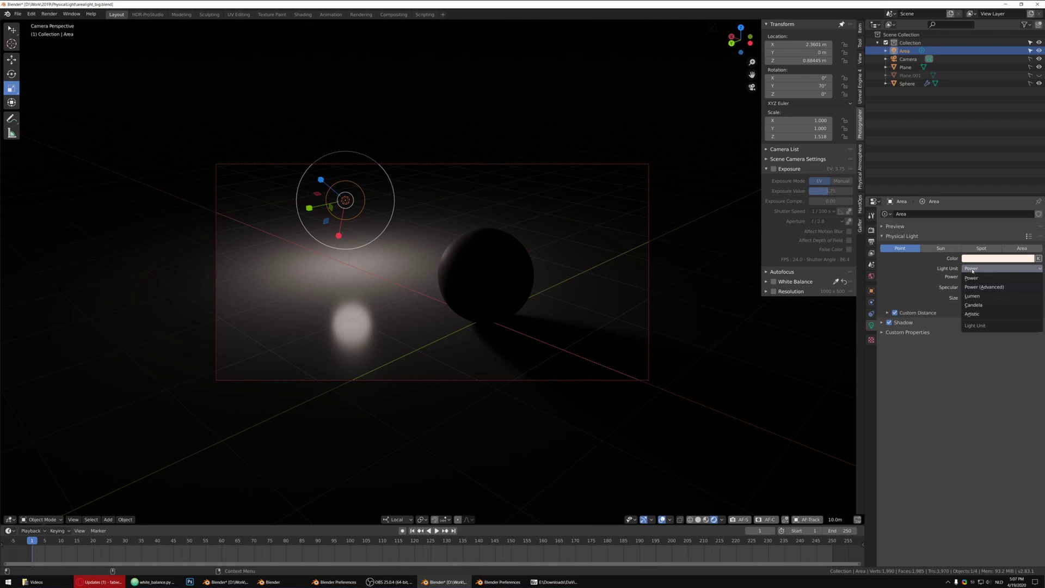
left_click(995, 290)
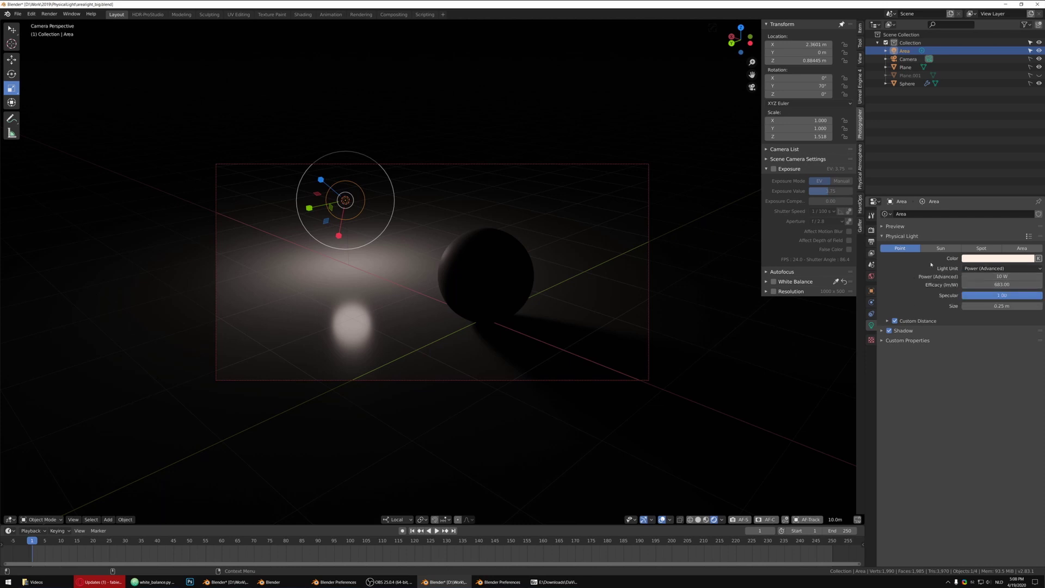
left_click(987, 269)
left_click(990, 272)
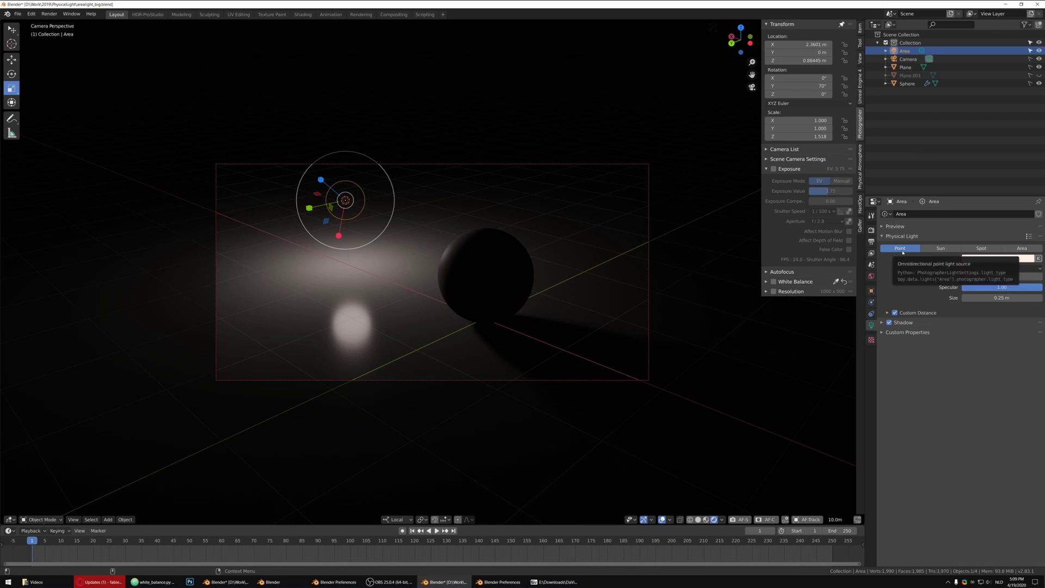
Compare the light's intensity by alternating its type between Spot and Point, ending on Point
left_click(982, 249)
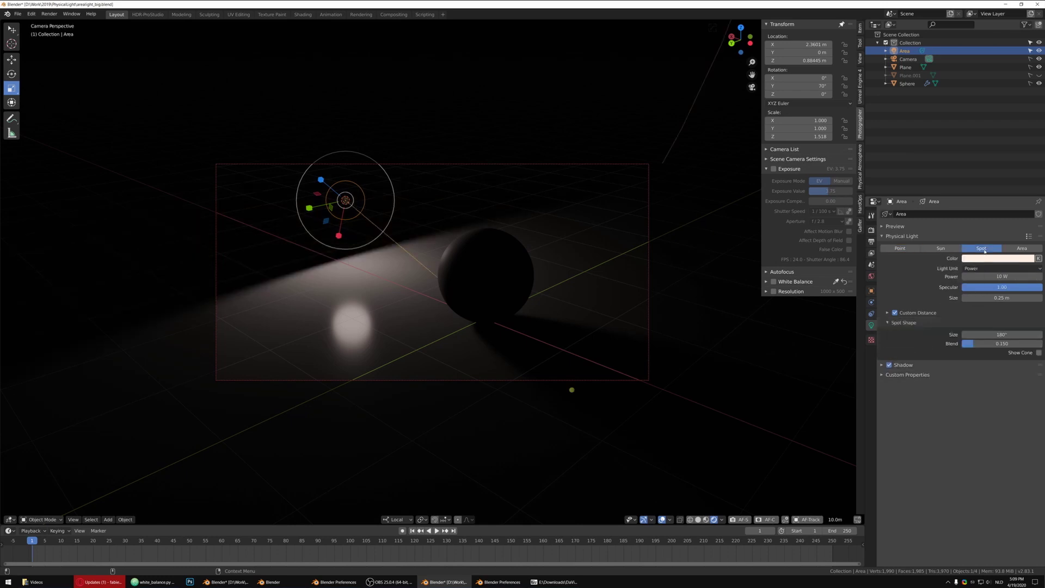
left_click(902, 249)
left_click(982, 248)
left_click(900, 249)
left_click(982, 248)
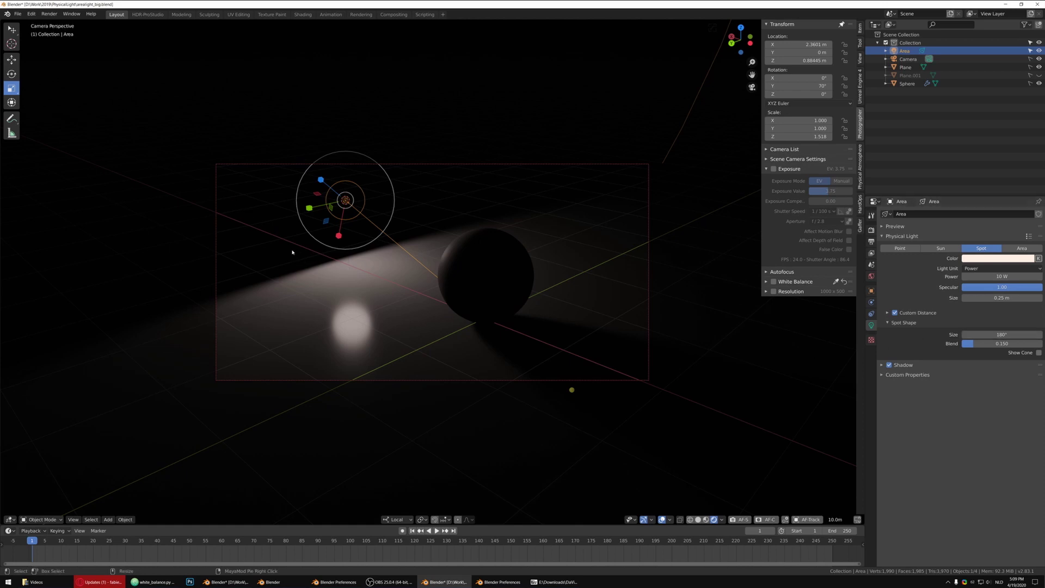
left_click(907, 249)
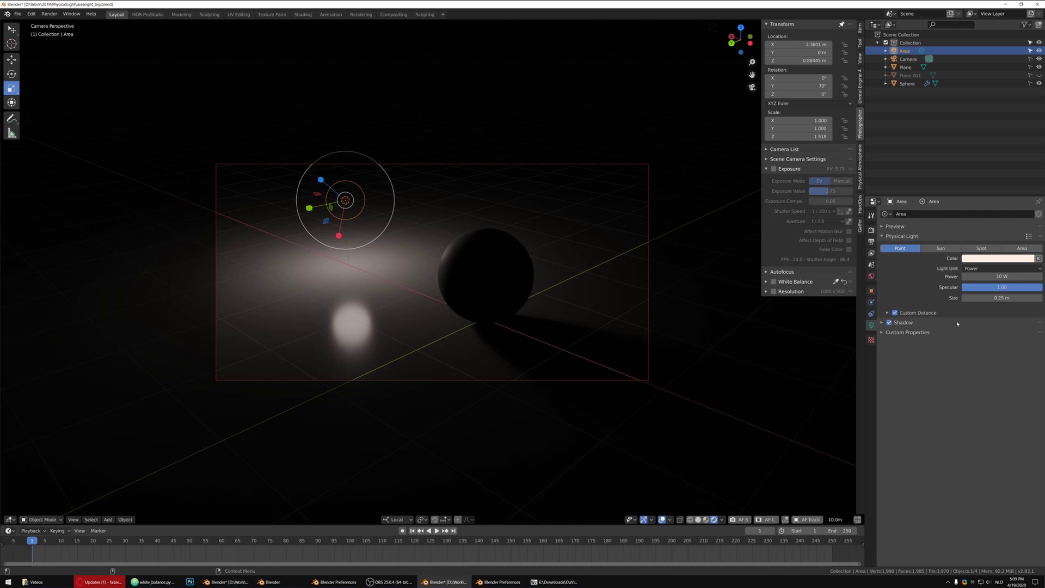
Set the light unit to Power (Advanced) and compare Point with Spot, ending on the Spot type
left_click(984, 267)
left_click(980, 286)
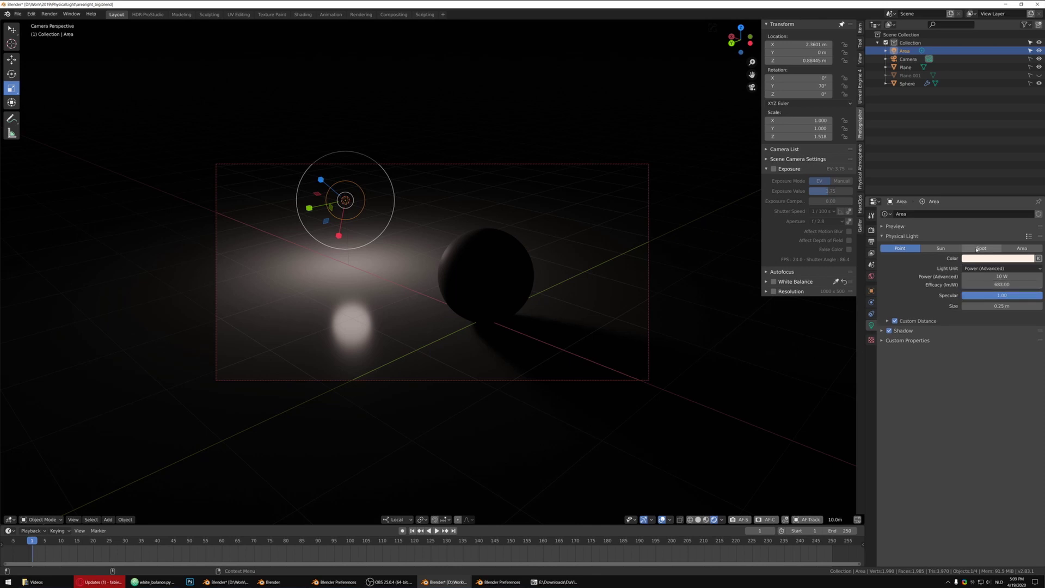
left_click(980, 249)
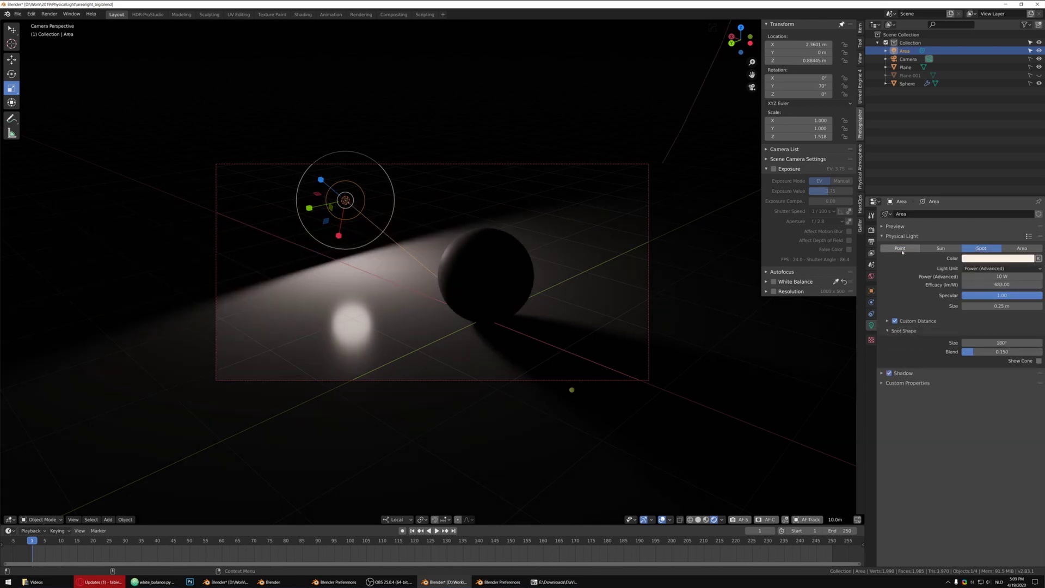
left_click(900, 249)
left_click(982, 249)
Narrow the spot light's cone size to about 124°
mouse_move(1002, 342)
left_mouse_down()
mouse_move(983, 342)
mouse_move(1002, 343)
left_mouse_up()
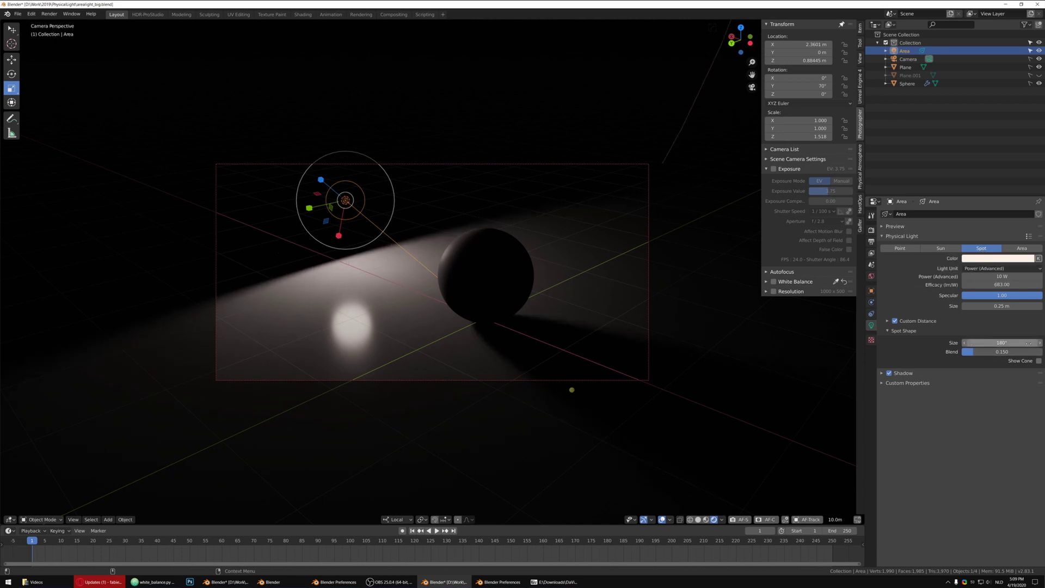
left_click_drag(571, 390, 502, 331)
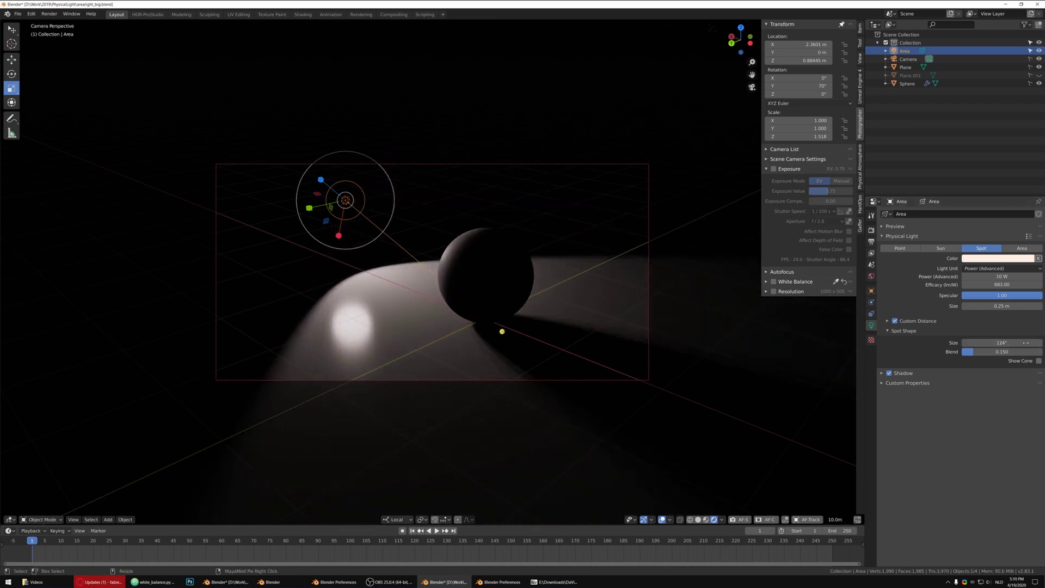
Set the light unit to Lumen and widen the spot light's cone size to about 157°
left_click(1002, 268)
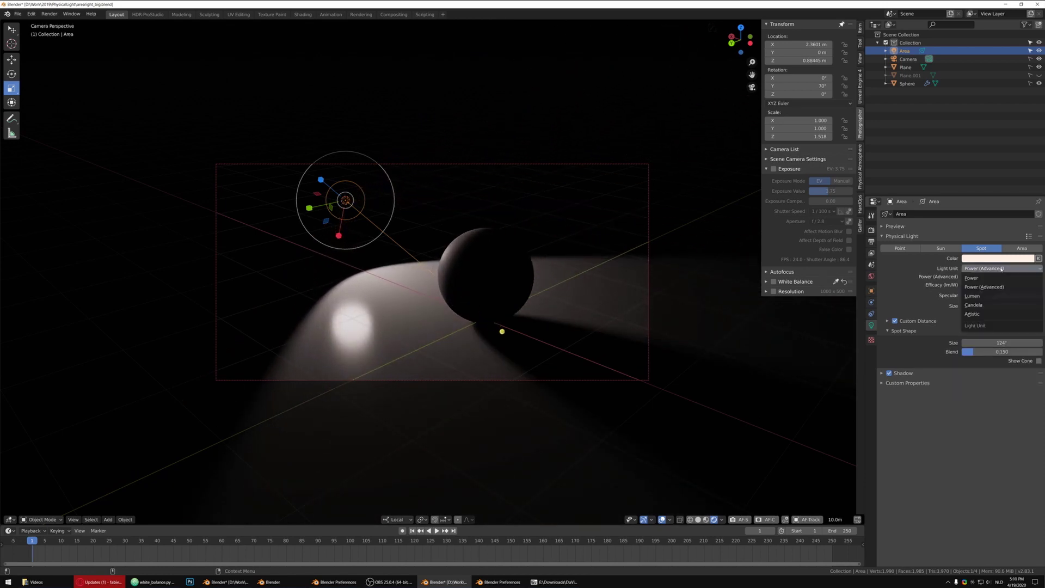
left_click(1003, 296)
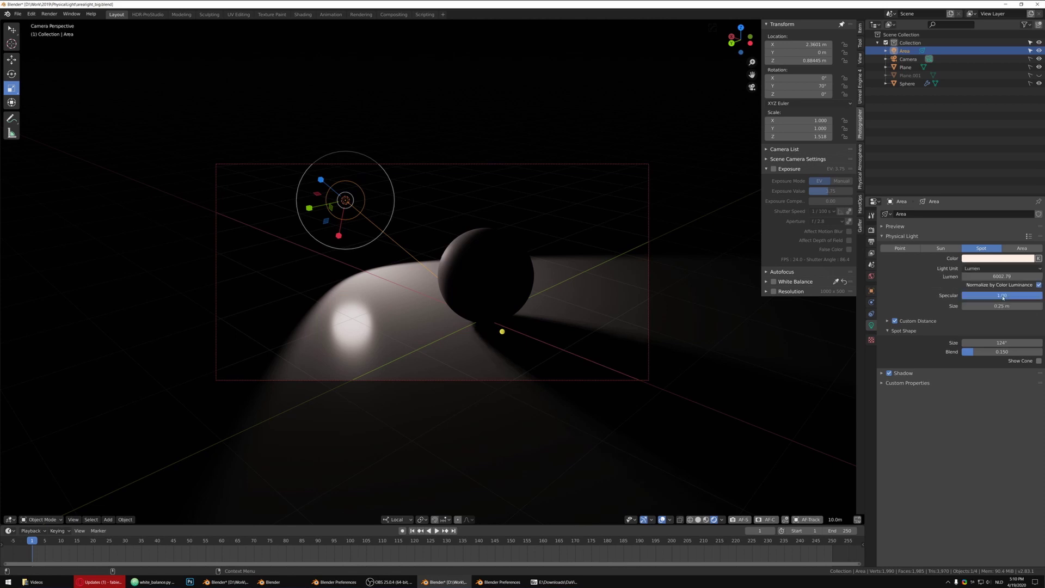
mouse_move(1002, 342)
left_mouse_down()
mouse_move(982, 342)
mouse_move(1008, 343)
left_mouse_up()
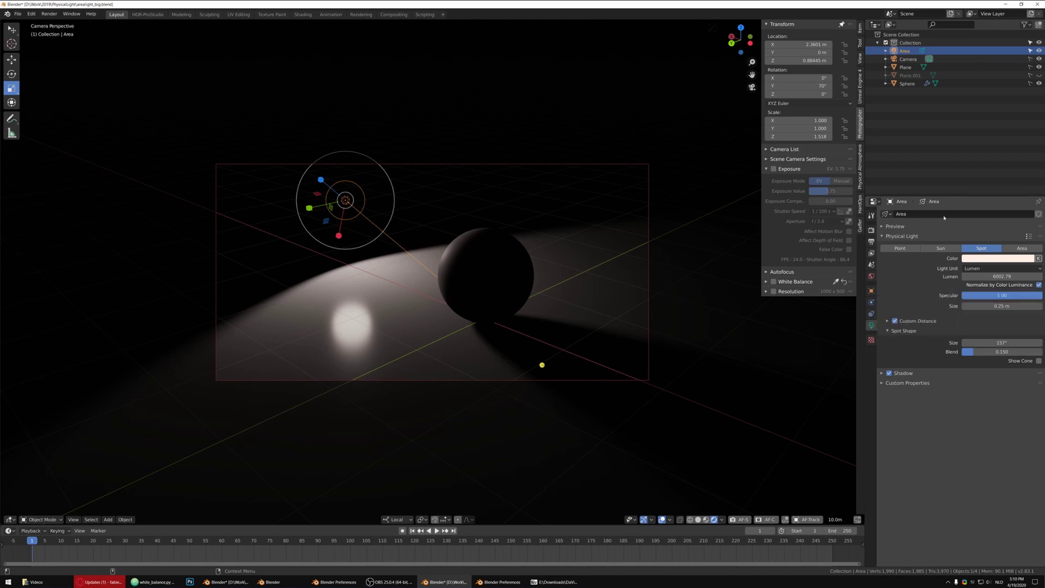
Return the light unit to Power and compare saturated blue, green and red light colors, ending on green
left_click(992, 268)
left_click(1005, 265)
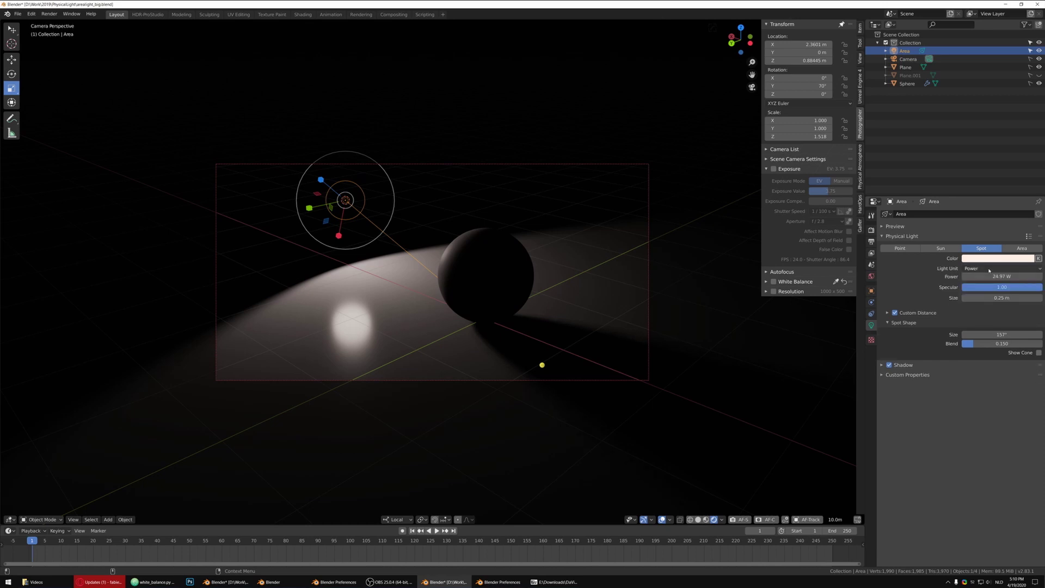
left_click(1023, 259)
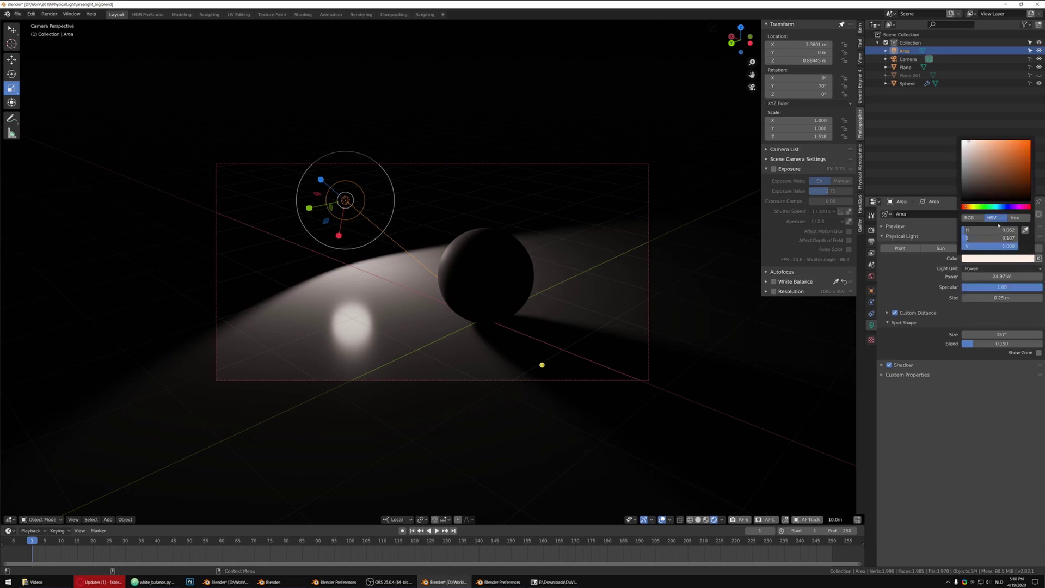
left_click(1004, 207)
left_click_drag(979, 238, 996, 235)
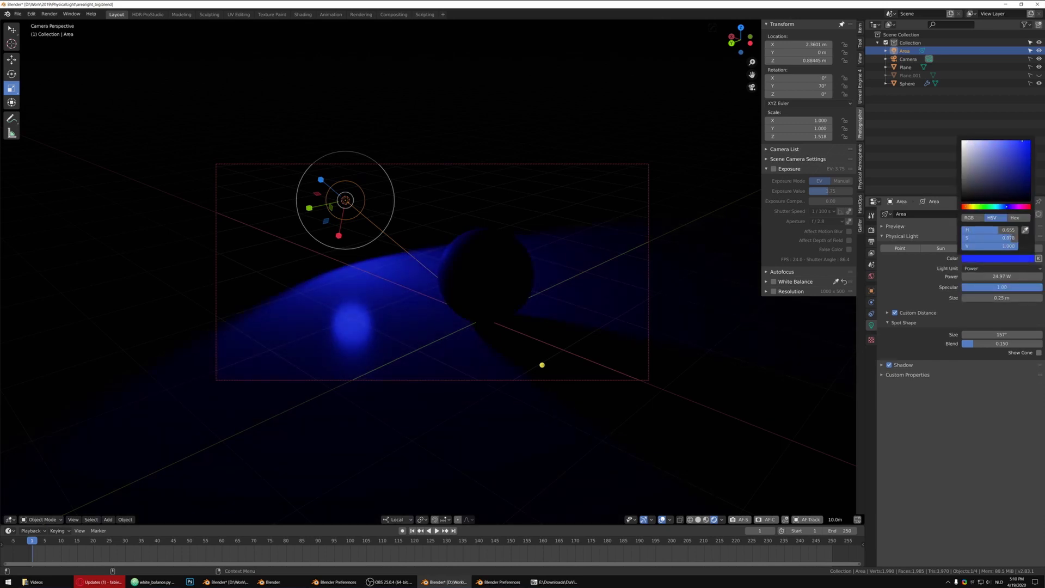
left_click(989, 207)
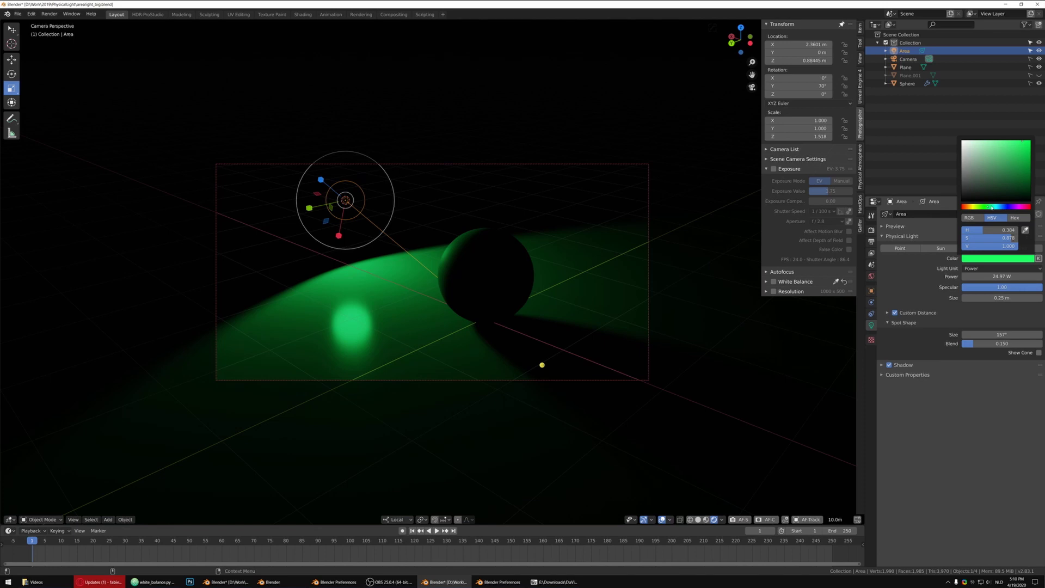
left_click_drag(989, 207, 963, 207)
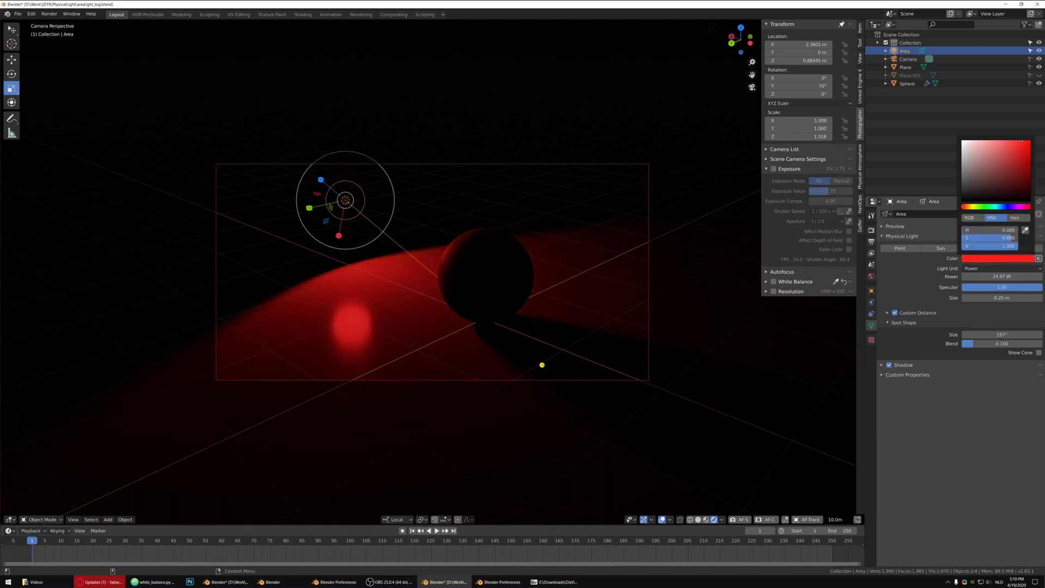
left_click_drag(973, 207, 988, 209)
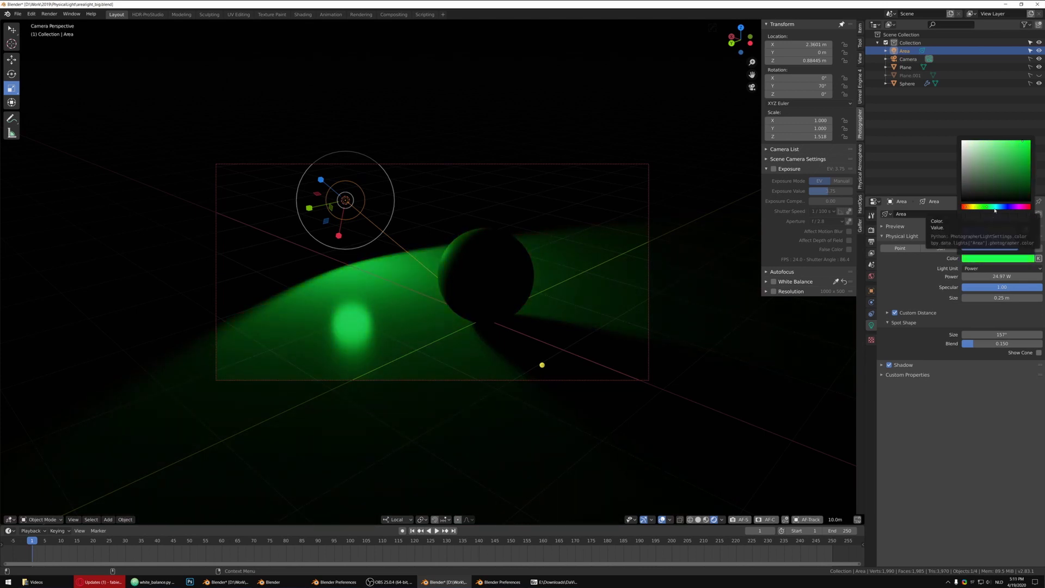
Set the light unit to Lumen and shift the green light color's hue to about 0.341
left_click(973, 268)
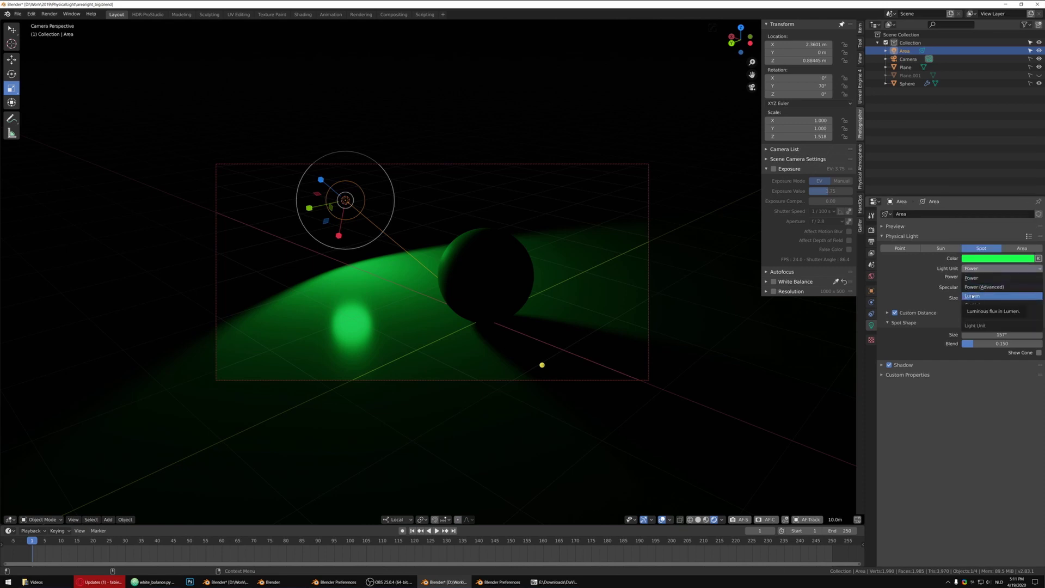
left_click(972, 295)
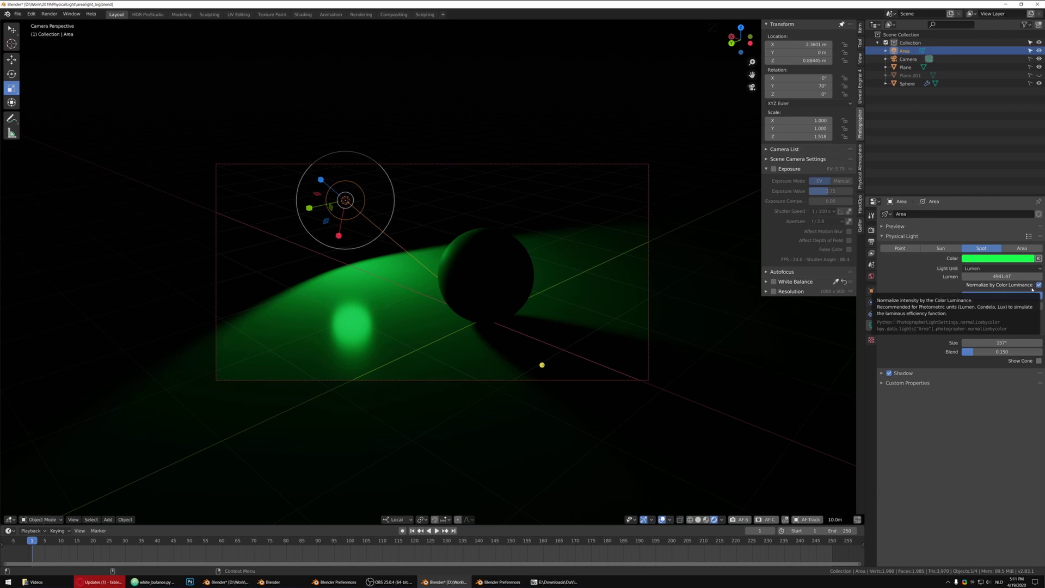
left_click(1006, 259)
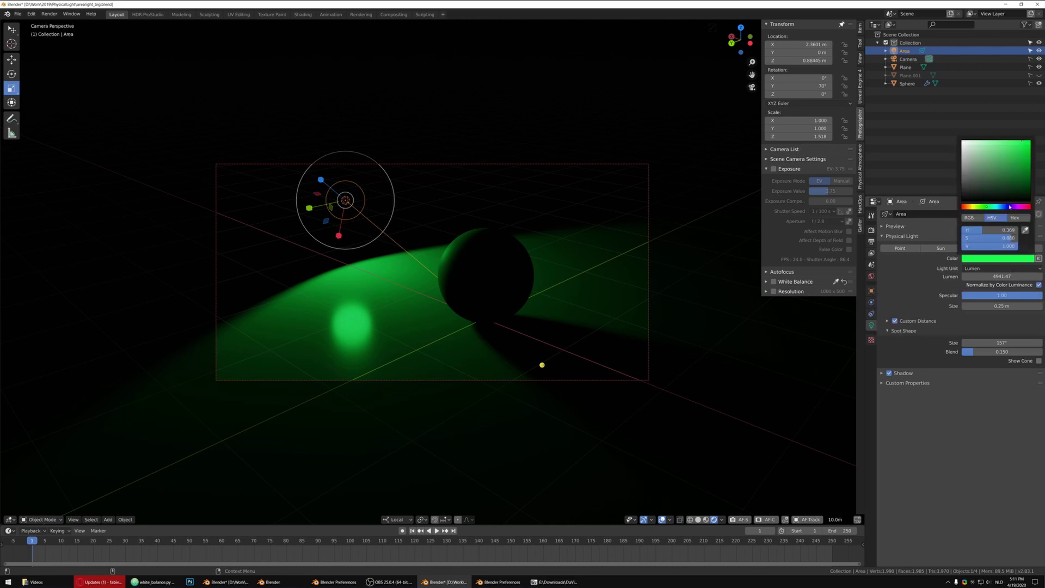
mouse_move(988, 207)
left_mouse_down()
mouse_move(1008, 207)
mouse_move(962, 207)
mouse_move(985, 207)
left_mouse_up()
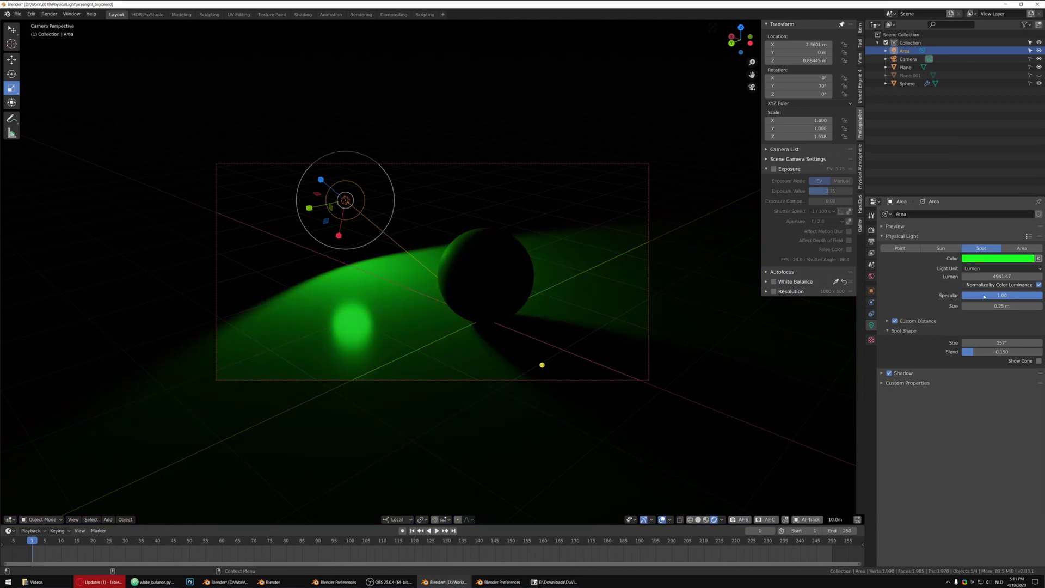
Change the light color to blue with a hue of about 0.651 and compare Normalize by Color Luminance off and on
left_click(1001, 259)
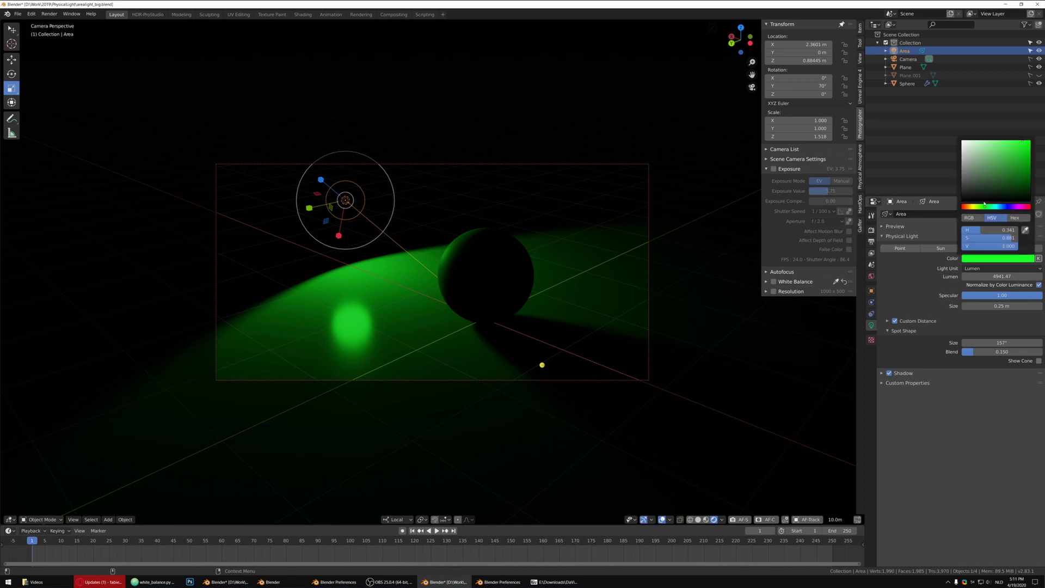
left_click_drag(985, 207, 1007, 206)
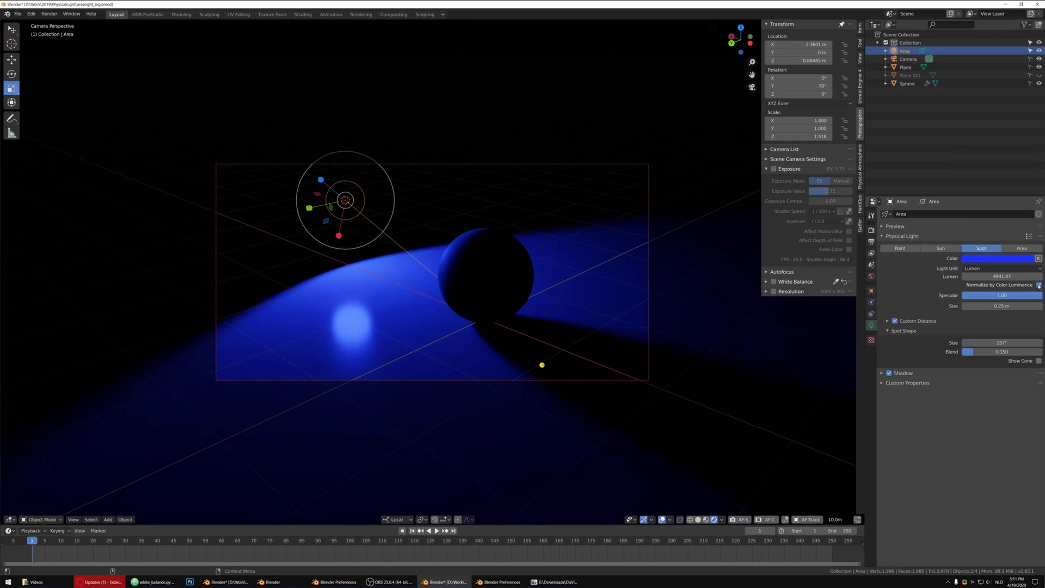
left_click(1039, 285)
left_click(1039, 285)
left_click(1024, 259)
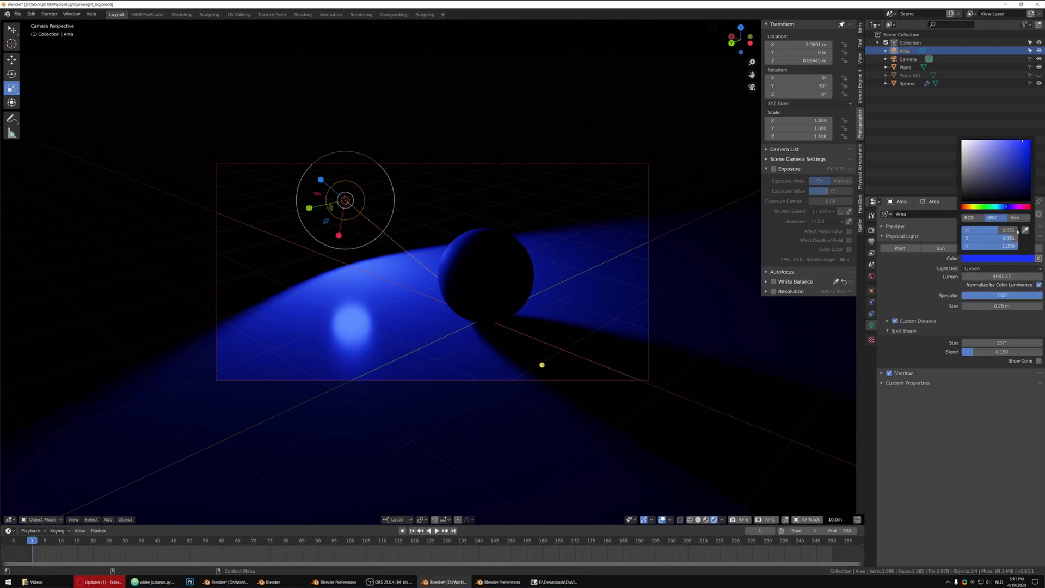
mouse_move(1014, 248)
left_mouse_down()
mouse_move(980, 246)
mouse_move(1016, 246)
left_mouse_up()
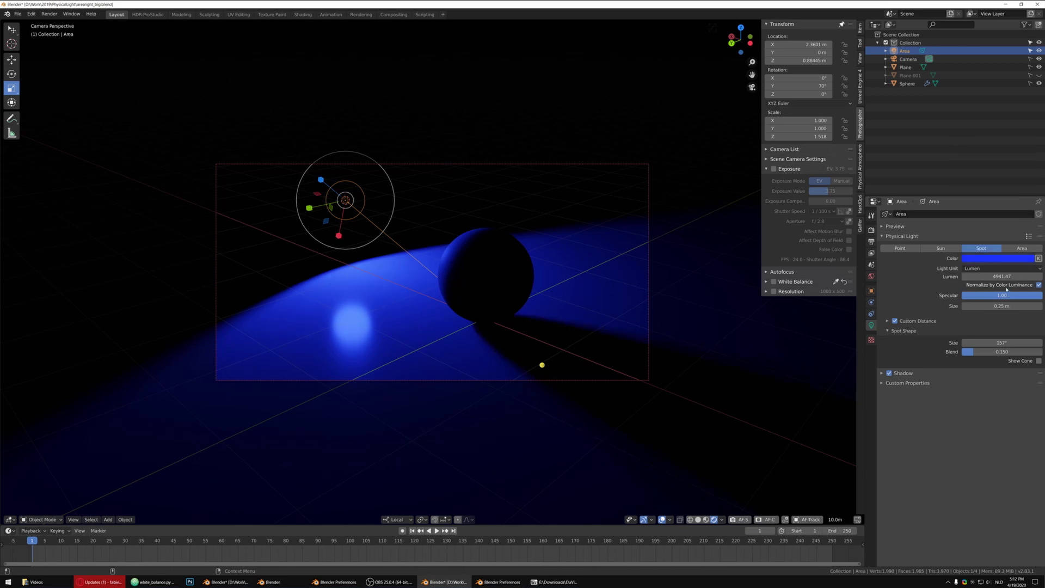
Set the light unit to Candela and narrow the spot light's cone size to about 137°
left_click(1001, 276)
key("Return")
left_click(998, 259)
left_click(1011, 269)
left_click(991, 305)
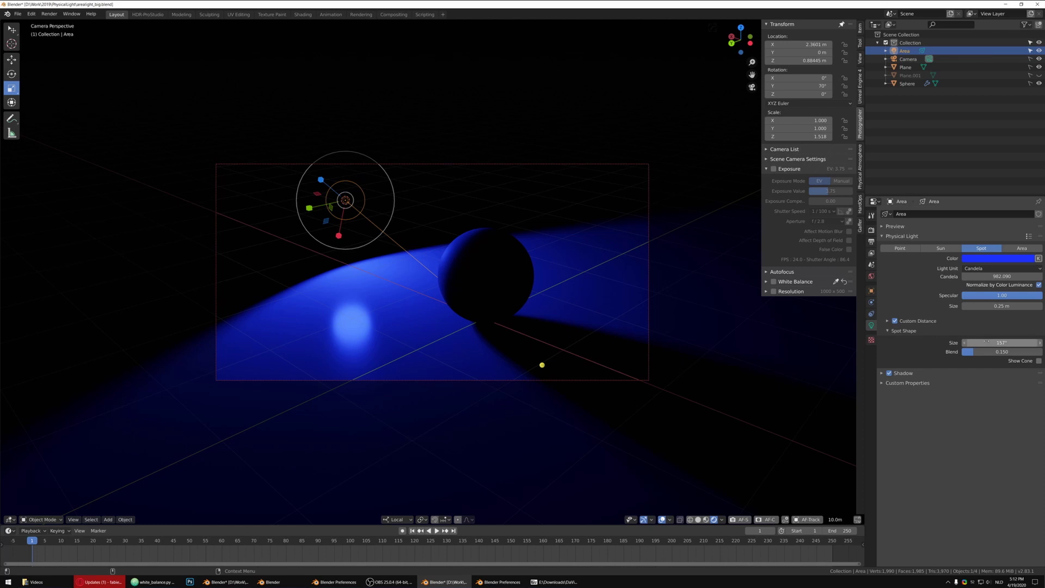
mouse_move(996, 342)
left_mouse_down()
mouse_move(1017, 342)
mouse_move(972, 342)
mouse_move(1017, 342)
mouse_move(983, 342)
left_mouse_up()
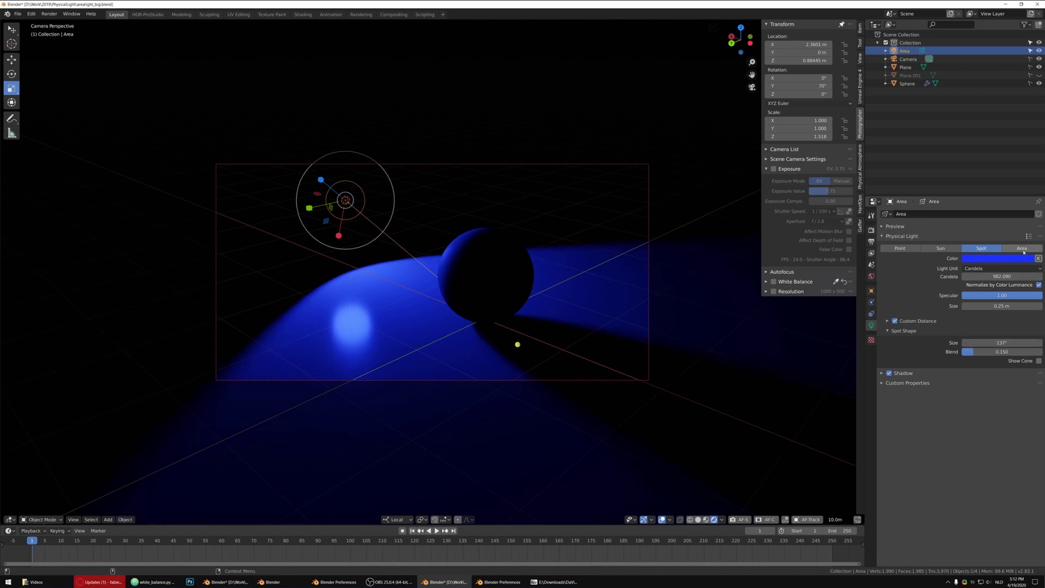
Change the light type to Area and make its color white
left_click(1022, 249)
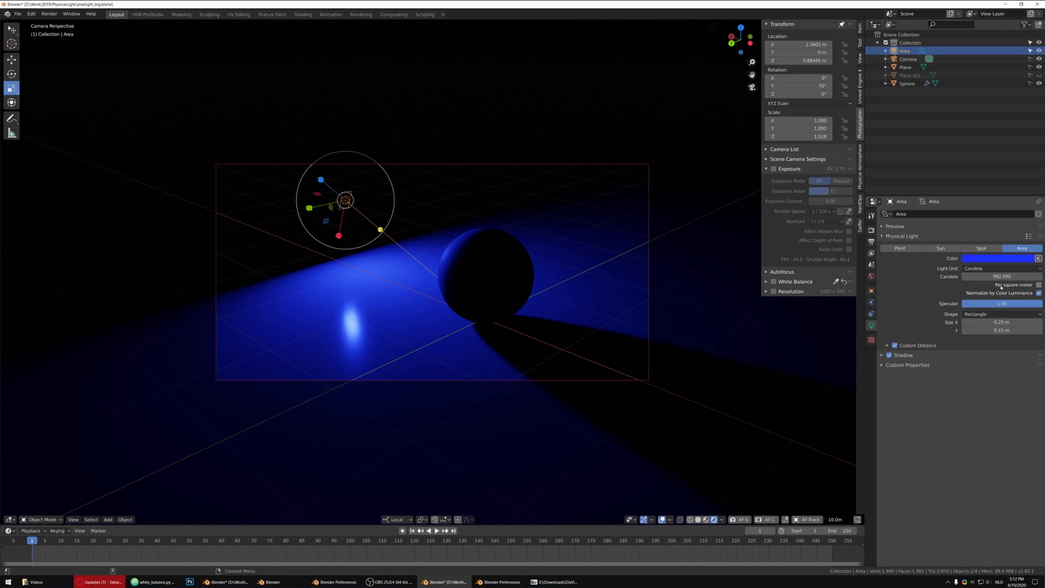
left_click(1023, 259)
left_click(963, 142)
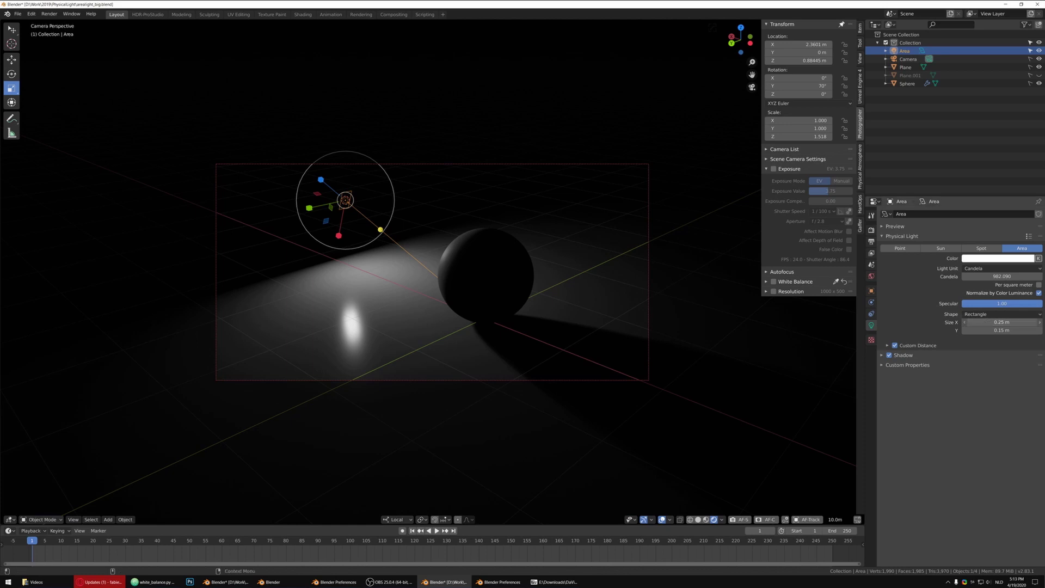
Resize the rectangular area light to about 0.47 m in X and 3.01 m in Y
mouse_move(1002, 322)
left_mouse_down()
mouse_move(1034, 322)
mouse_move(1002, 322)
left_mouse_up()
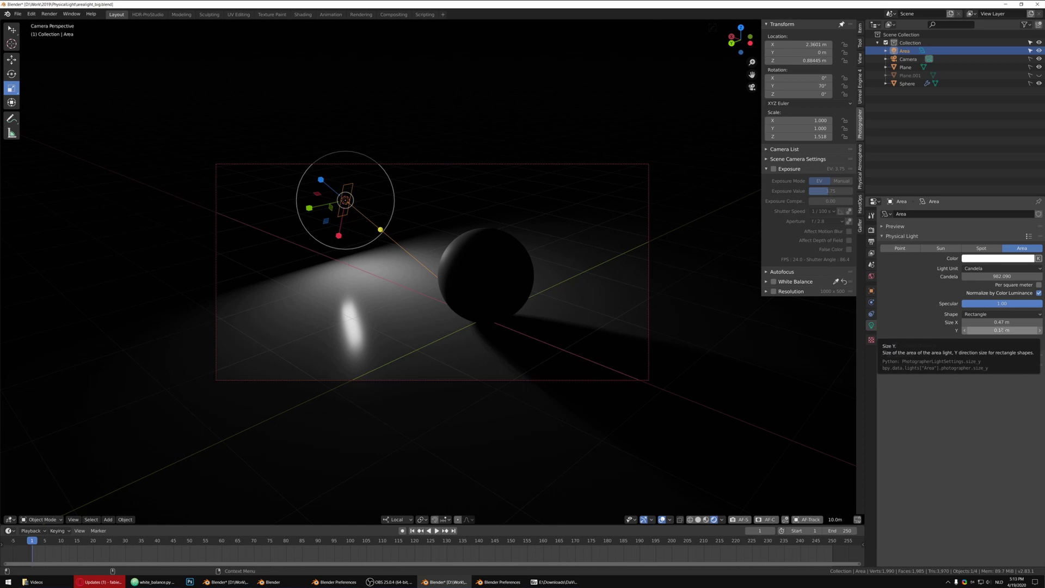
left_click_drag(987, 330, 1040, 331)
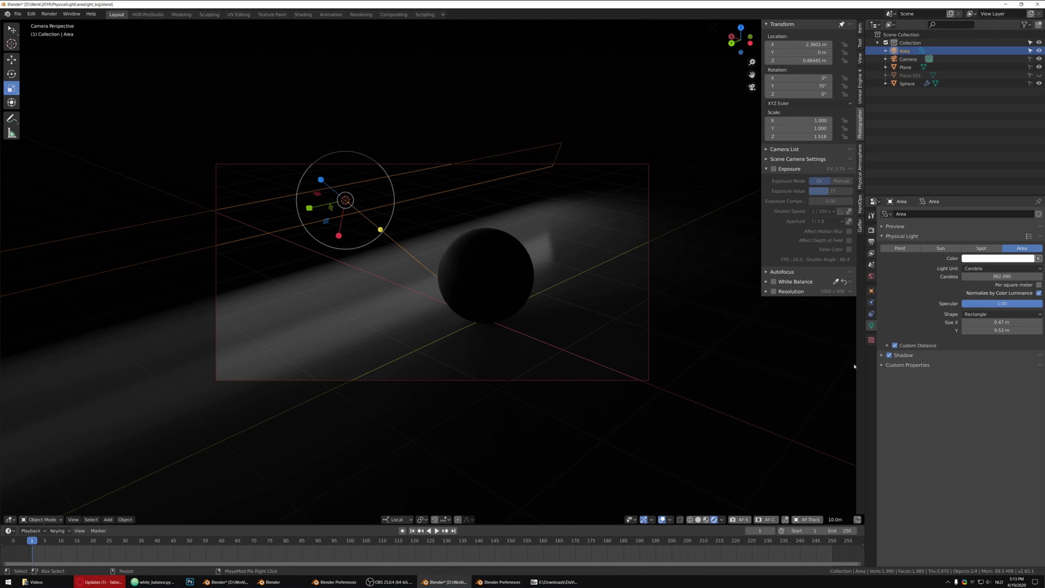
left_click_drag(1015, 328, 980, 330)
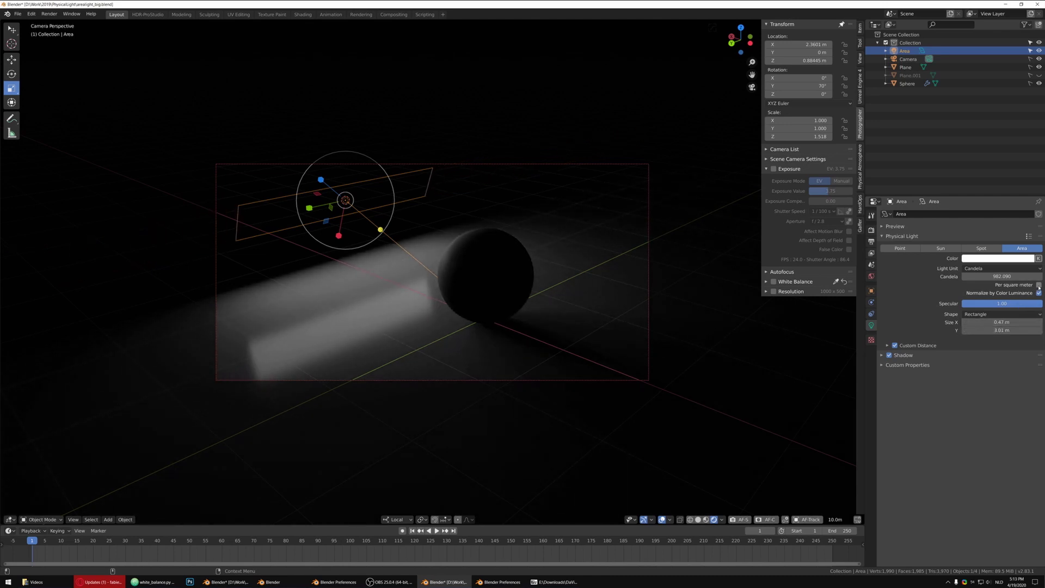
Enable Per square meter and resize the area light to about 0.53 m by 1.33 m
left_click(1038, 285)
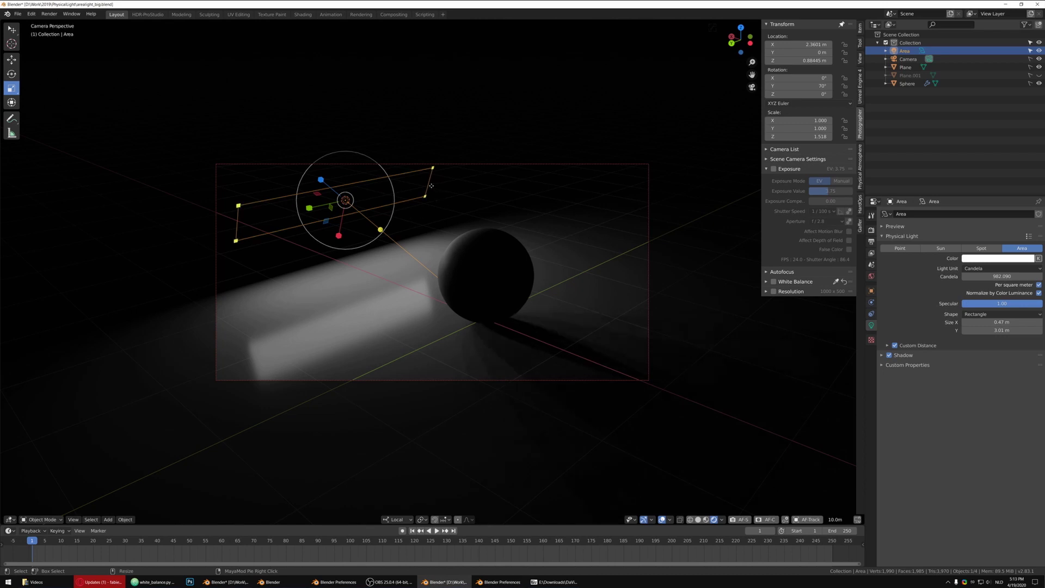
mouse_move(426, 197)
mouse_move(1002, 322)
left_mouse_down()
mouse_move(1039, 322)
mouse_move(961, 330)
mouse_move(1012, 329)
left_mouse_up()
Try the Disk shape for the area light and return it to Rectangle
left_click(996, 315)
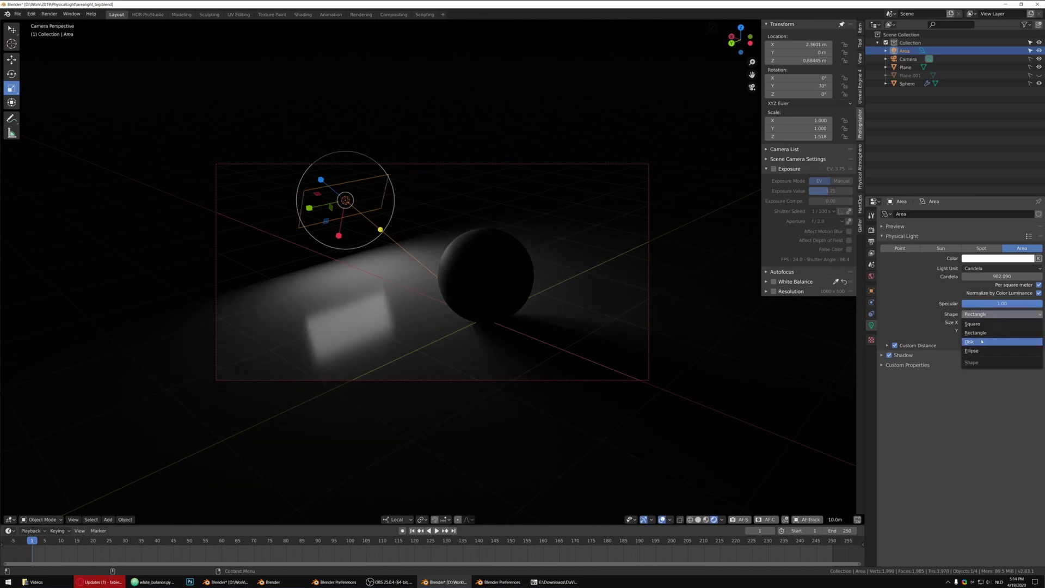
left_click(982, 342)
left_click(980, 315)
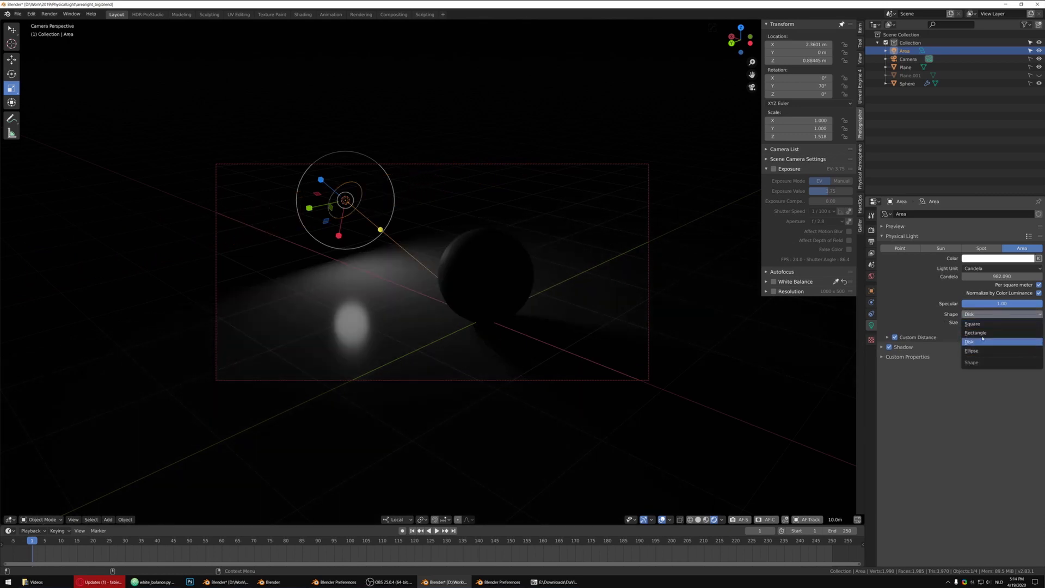
left_click(983, 333)
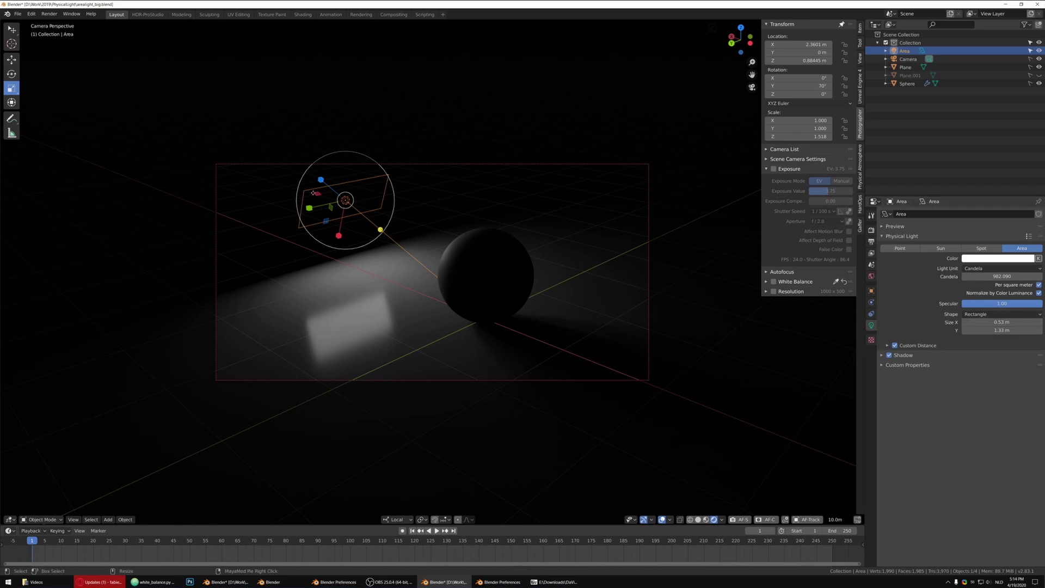
Enlarge the area light in the viewport to about 0.991 m by 3.02 m and scale the object by about 0.612
key("w")
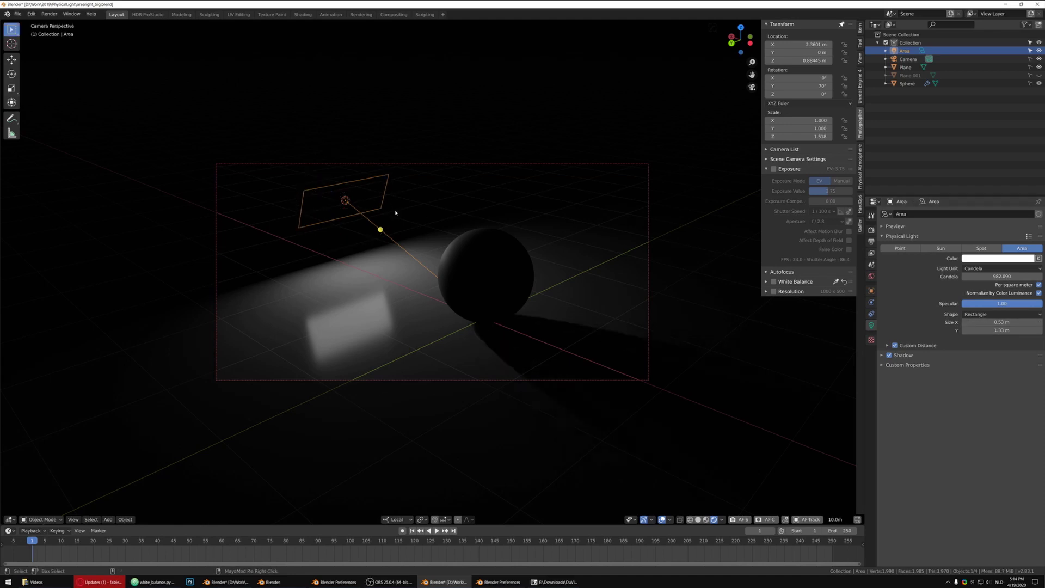
left_click_drag(304, 191, 237, 202)
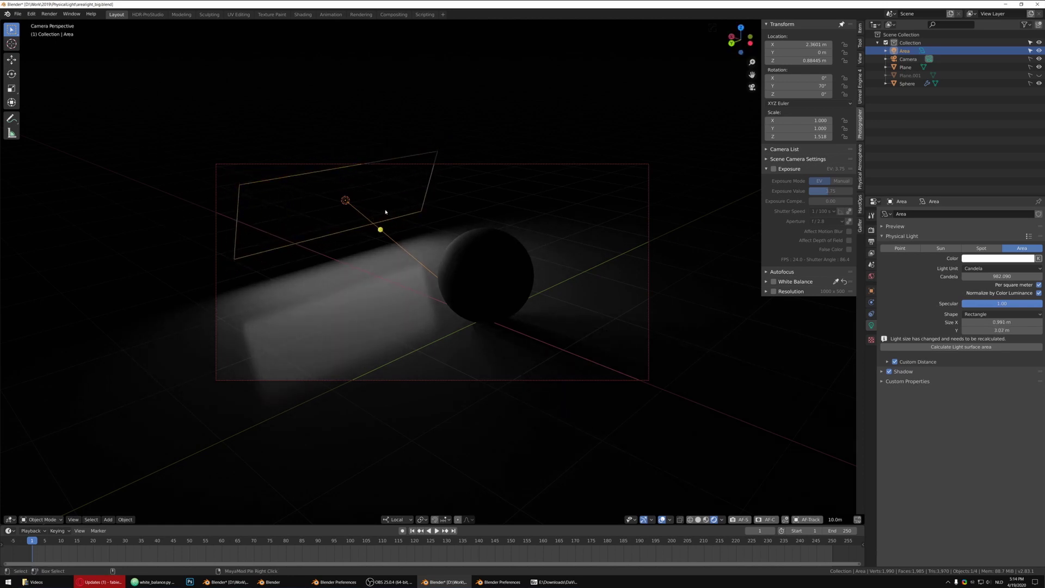
key("shift+space")
key("s")
key("s")
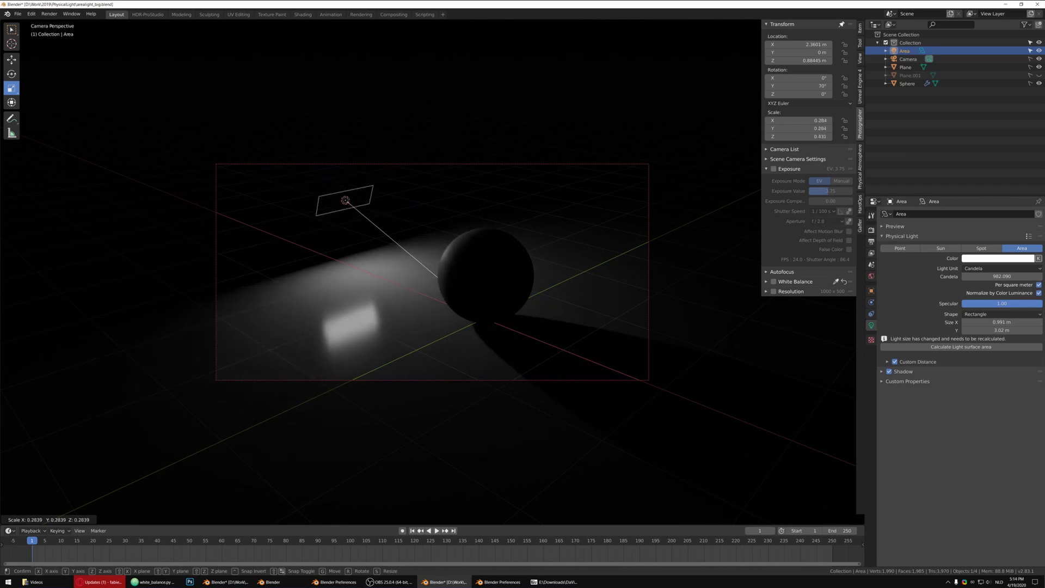
left_click(434, 190)
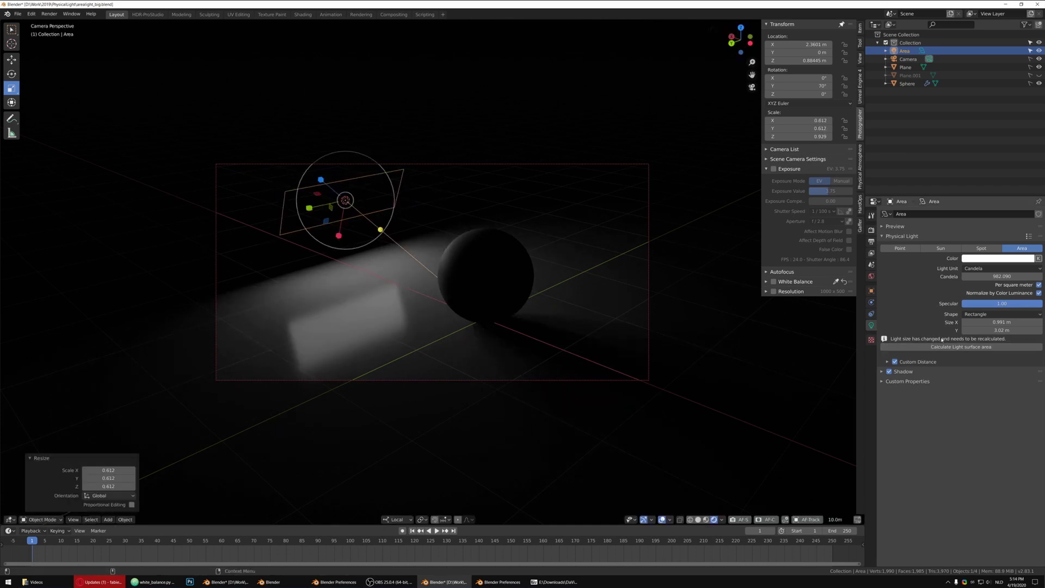
Recalculate the light's surface area and increase its X size to about 0.847 m
left_click(980, 349)
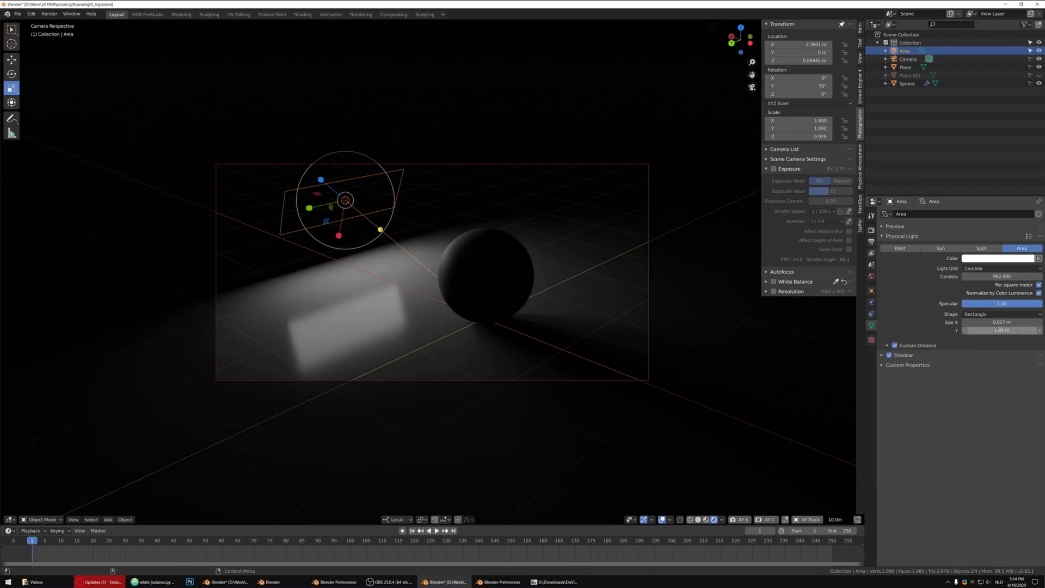
left_click_drag(1001, 322, 826, 322)
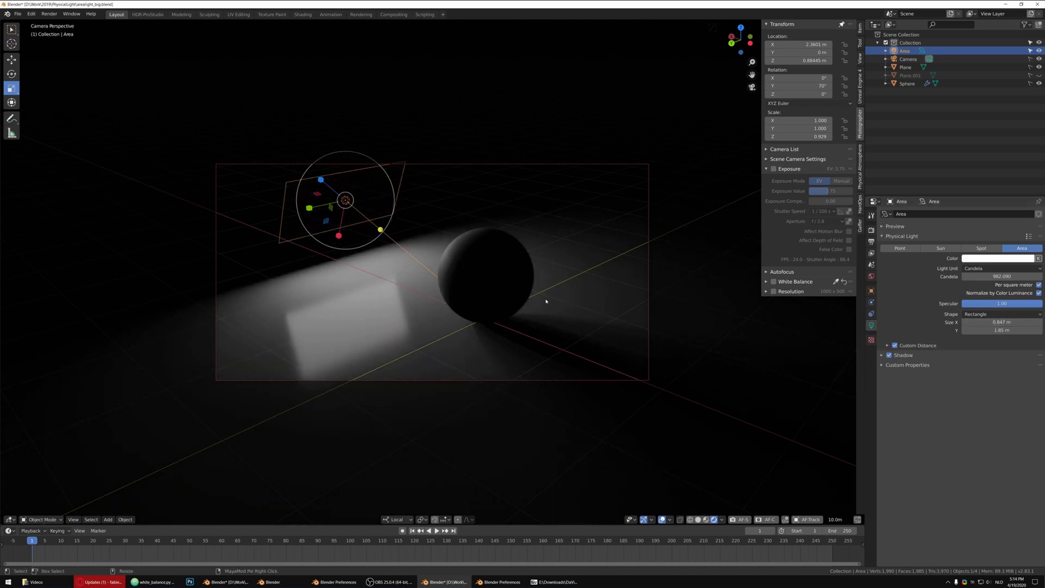
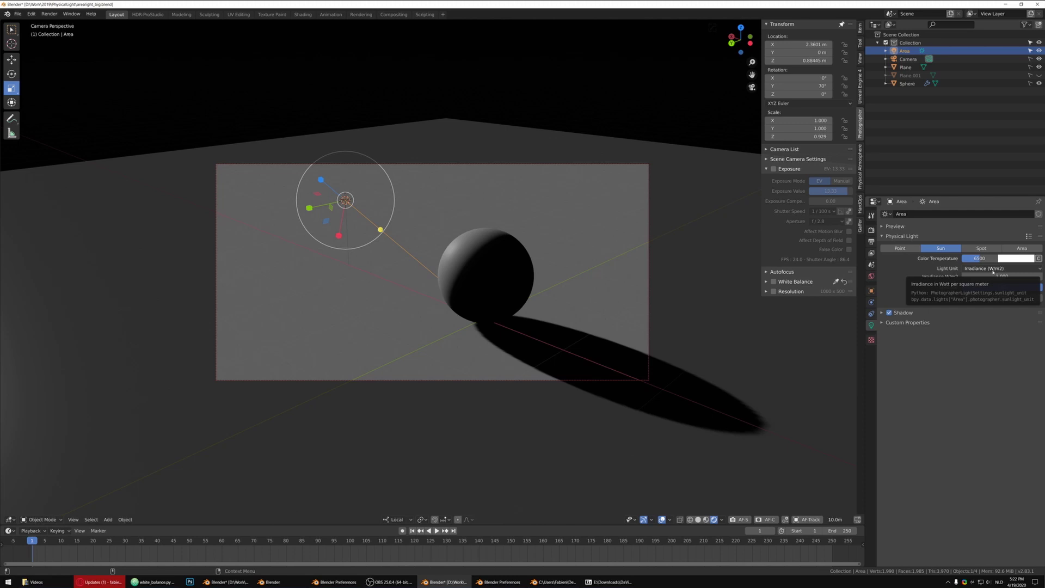
Set the sun light's unit to Illuminance (Lux) with a value of 100000 and enable the scene camera's exposure
left_click(993, 269)
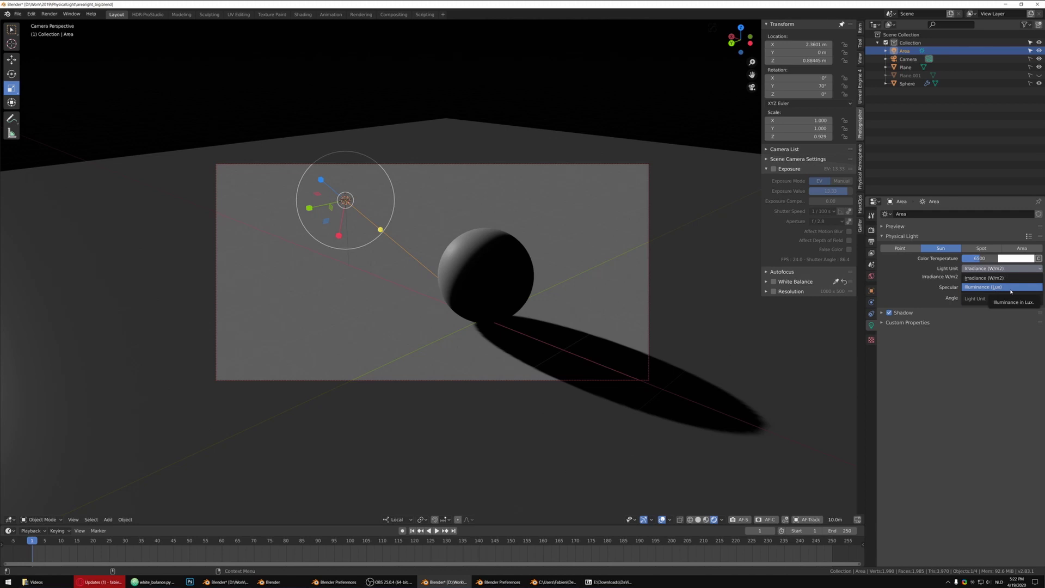
left_click(1011, 292)
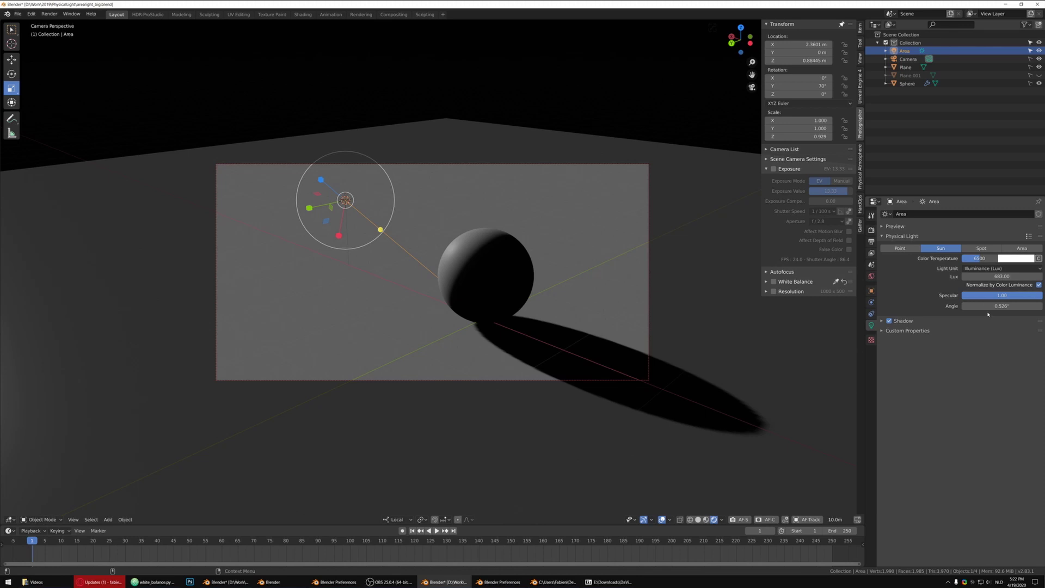
left_click(990, 276)
type("100000")
key("Return")
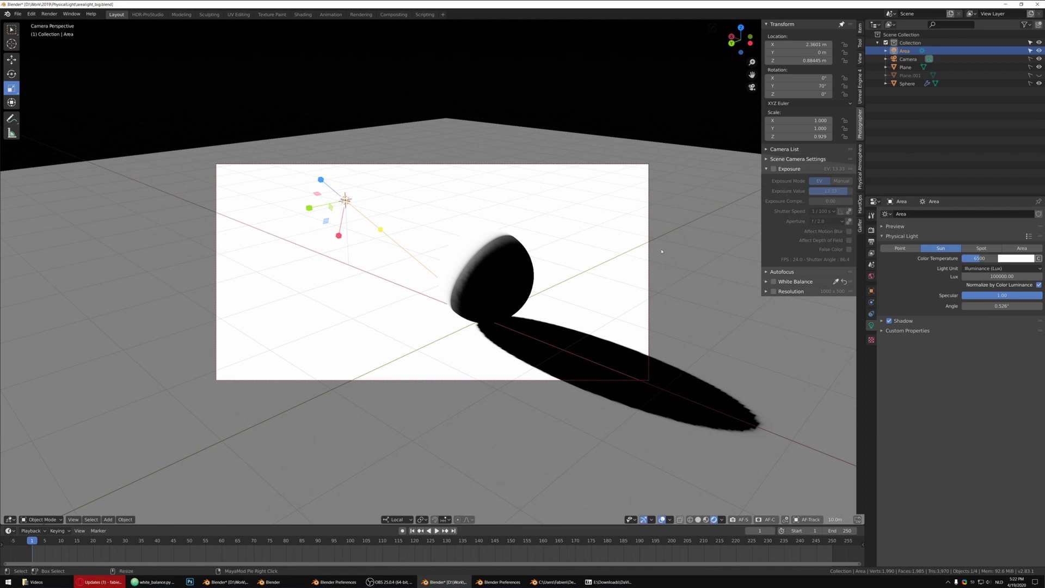
left_click(774, 169)
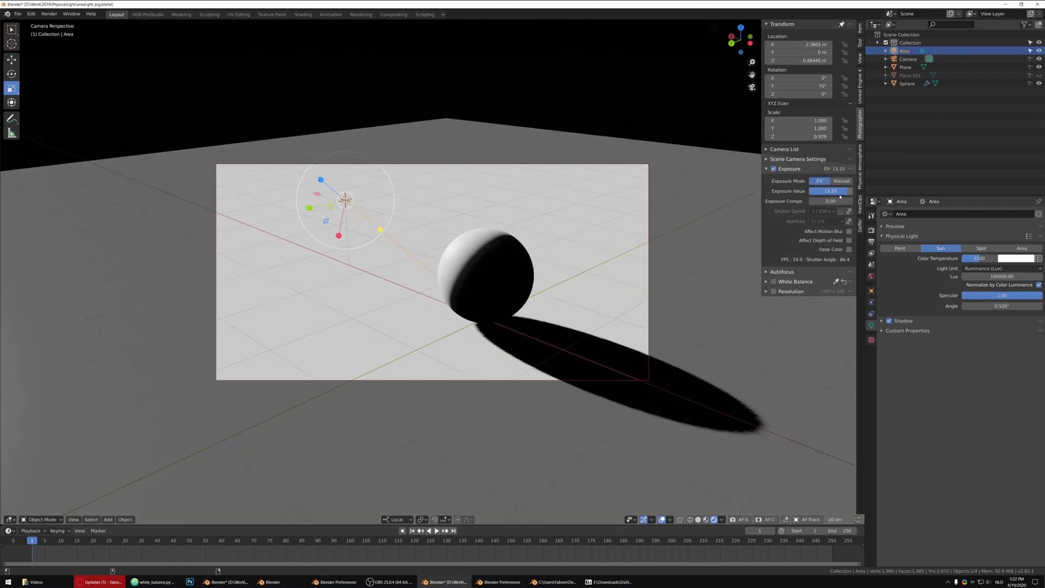
left_click(845, 194)
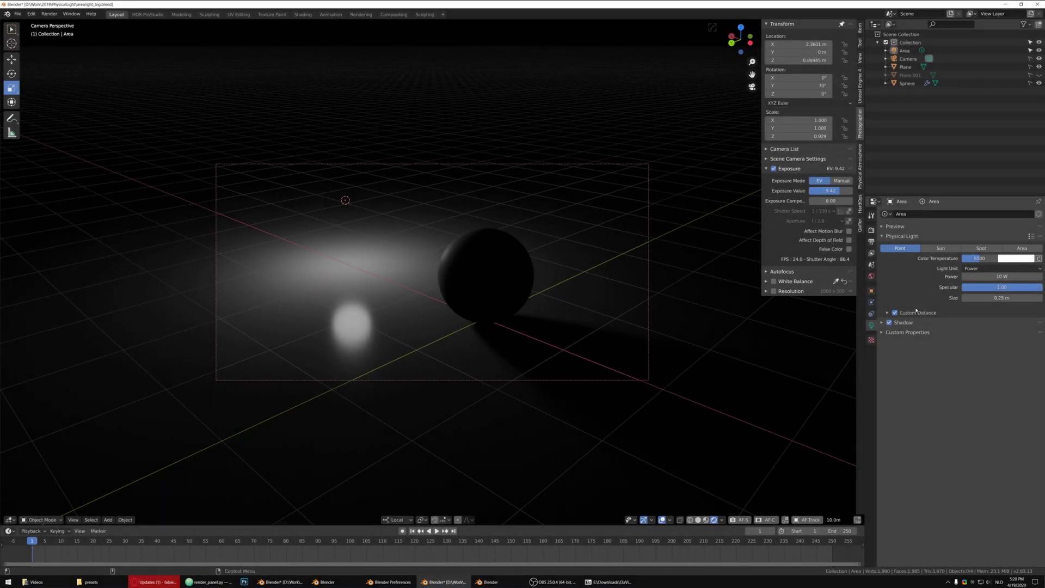
Show the point light presets, try the Sun, Spot and Area light types, and return the light to Point
left_click(1030, 237)
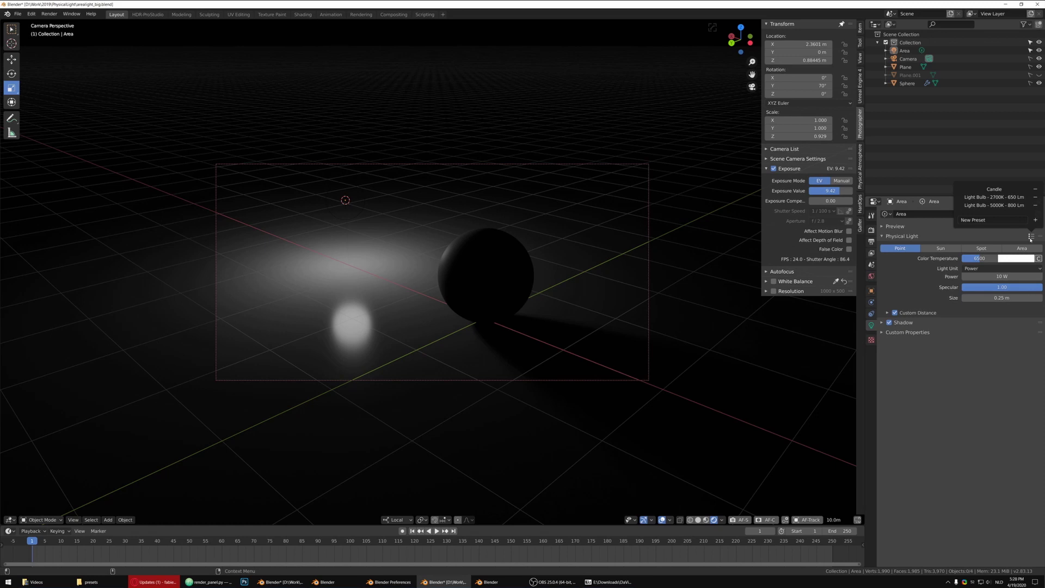
left_click(958, 250)
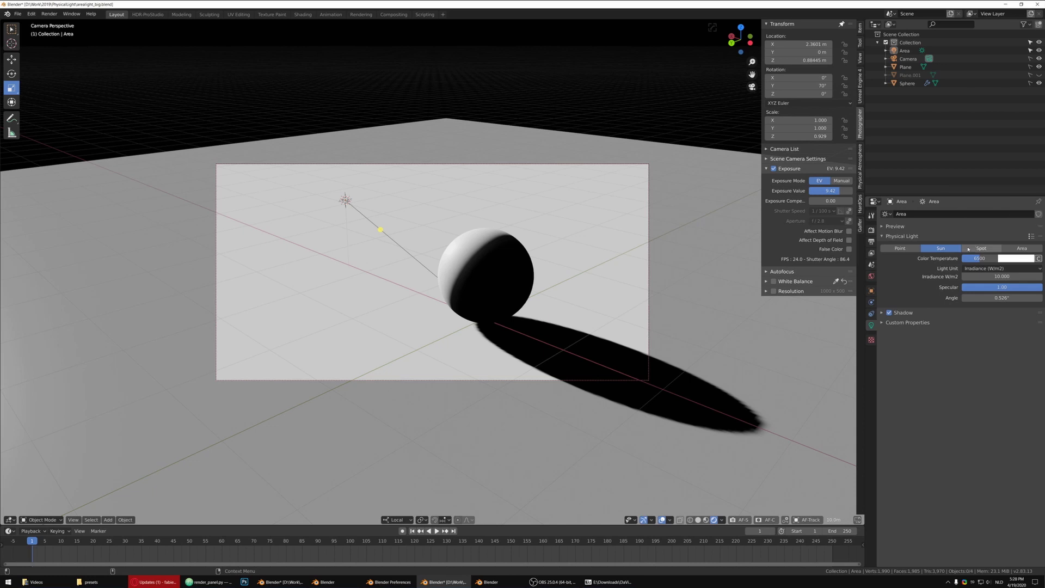
left_click(970, 248)
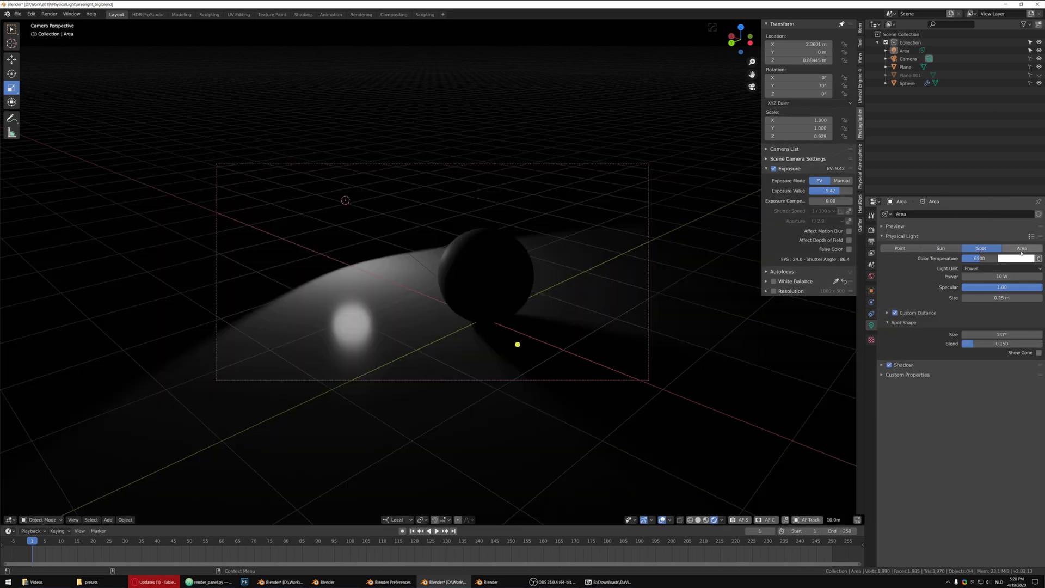
left_click(1022, 248)
left_click(900, 249)
Apply the Candle preset to the point light and lower the camera's exposure value to about 0.11
left_click(1031, 237)
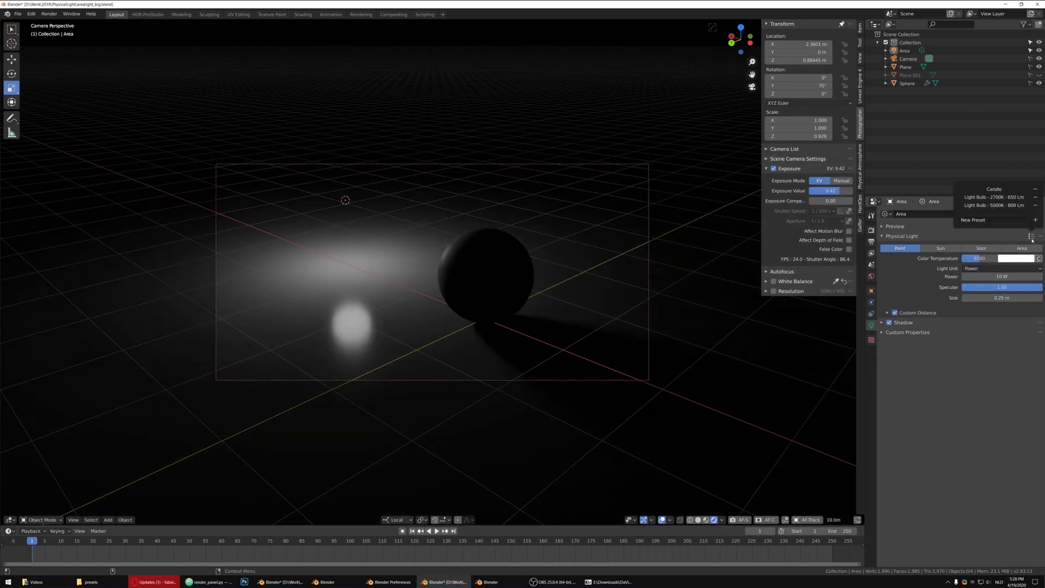
left_click(994, 189)
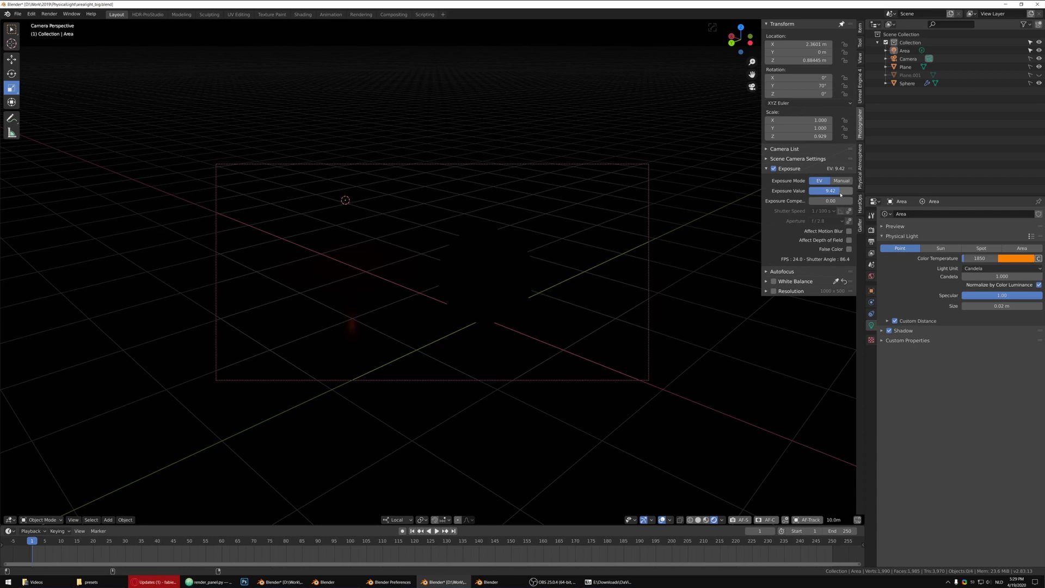
left_click_drag(839, 193, 819, 193)
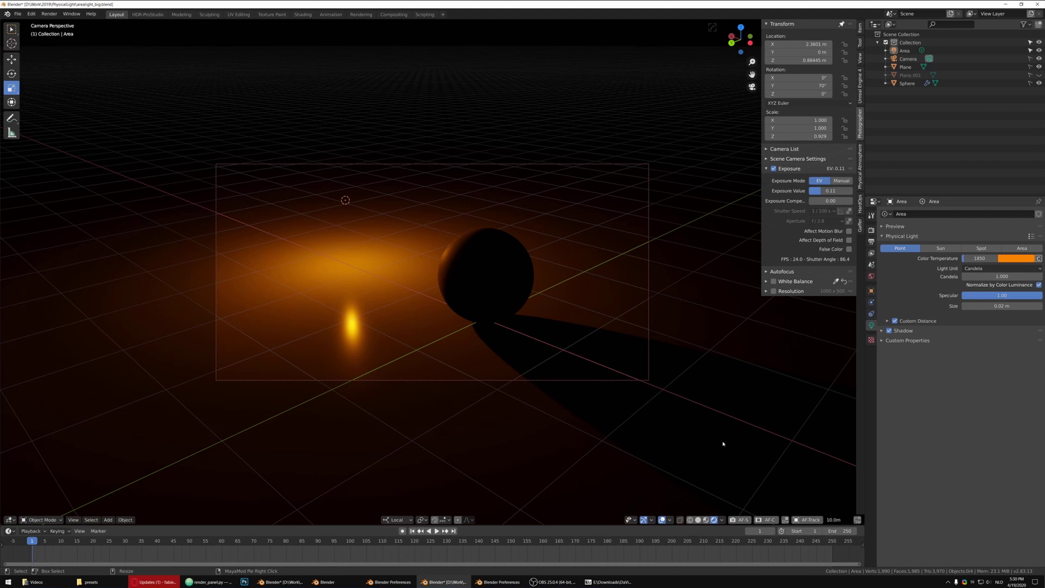
Switch the scene's render engine from Eevee to Cycles
left_click(871, 229)
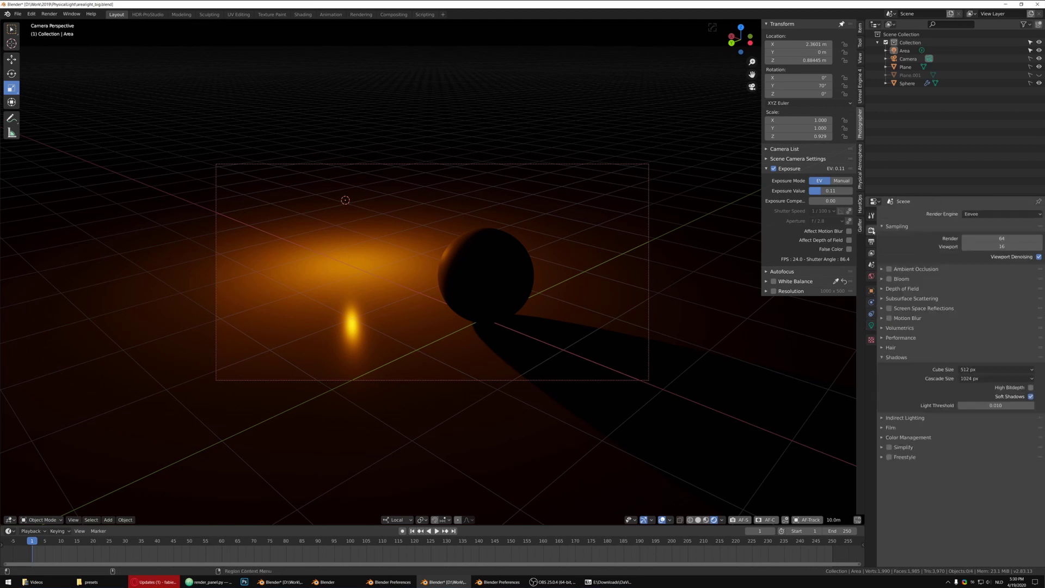
left_click(964, 216)
left_click(975, 242)
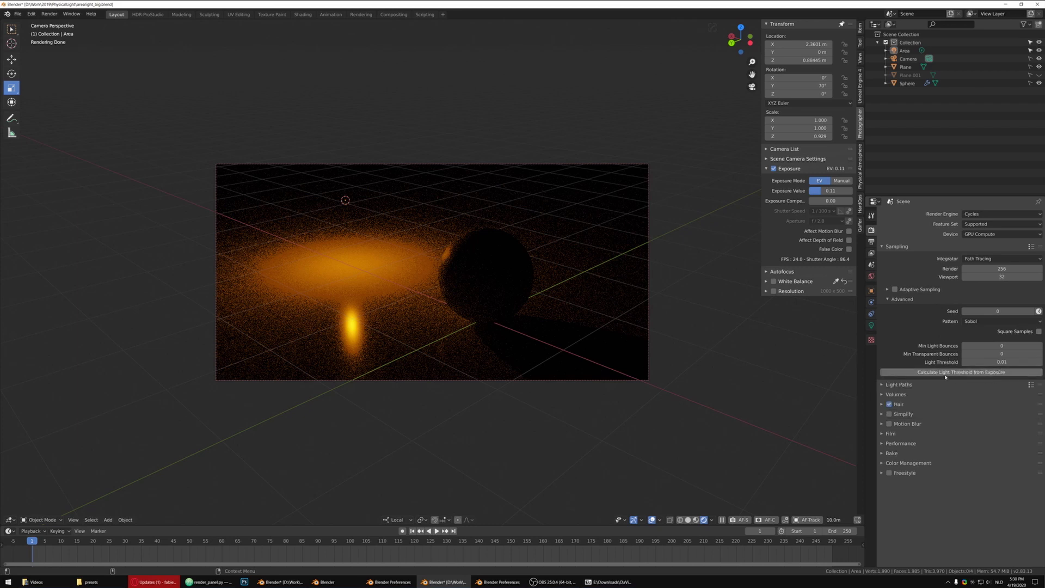
Calculate the Cycles light threshold from the camera exposure
left_click(983, 373)
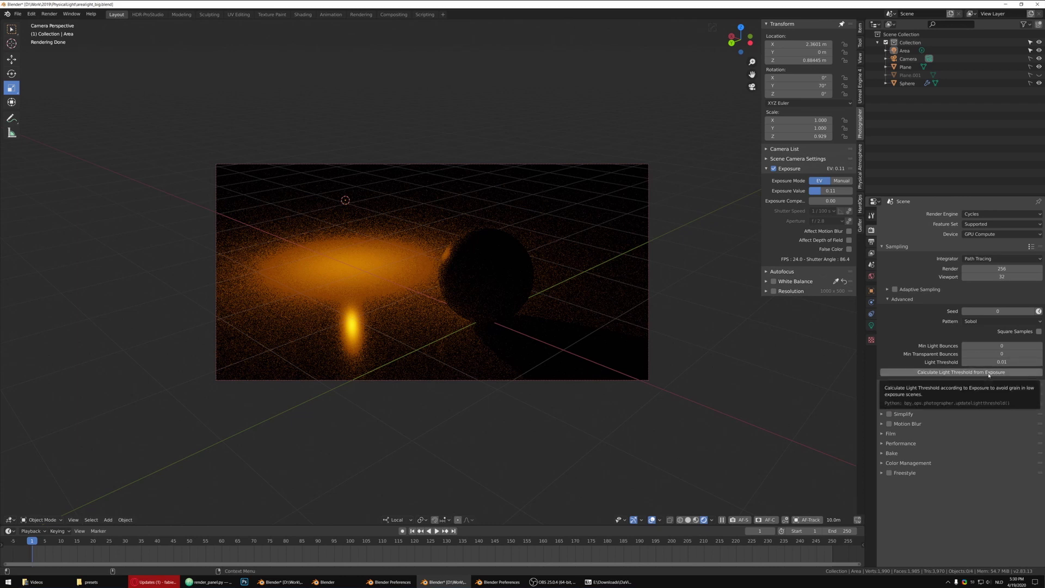
left_click(972, 372)
left_click(974, 372)
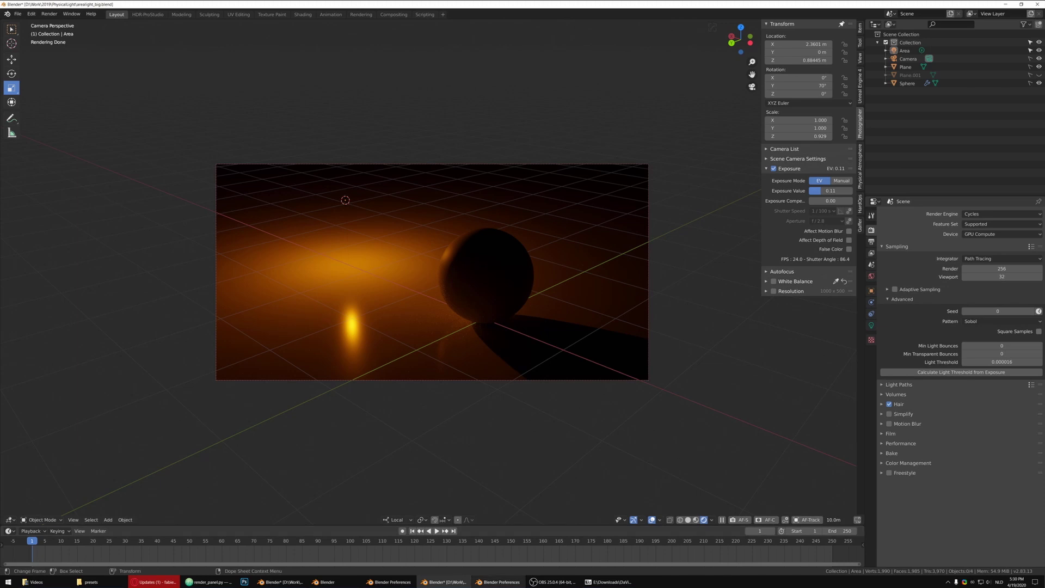
Check the Photographer add-on's Light Sampling Threshold preference and set the scene's light threshold back to 0.01
left_click(498, 582)
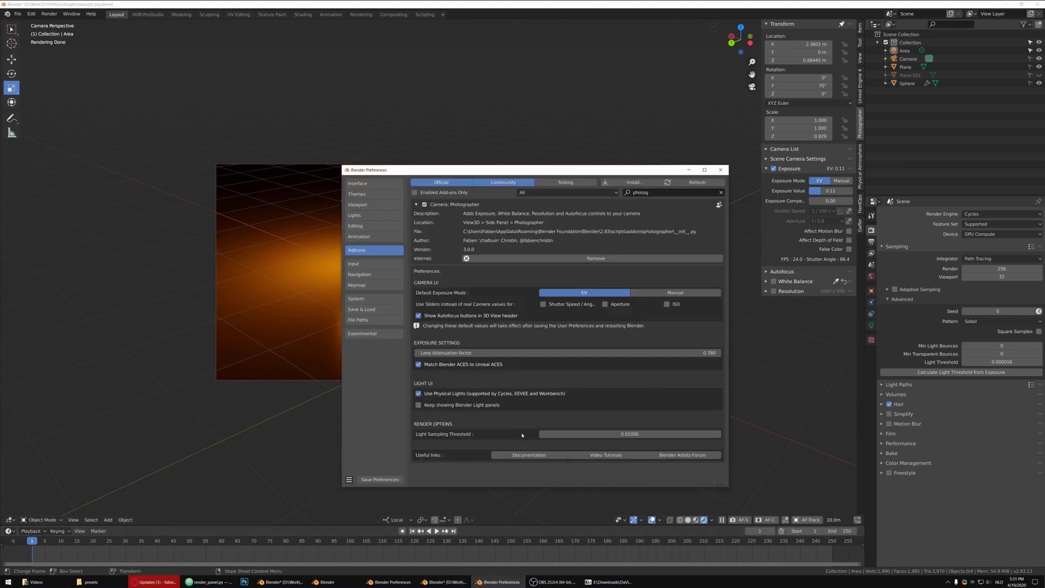
left_click(992, 362)
type("0.")
key("Return")
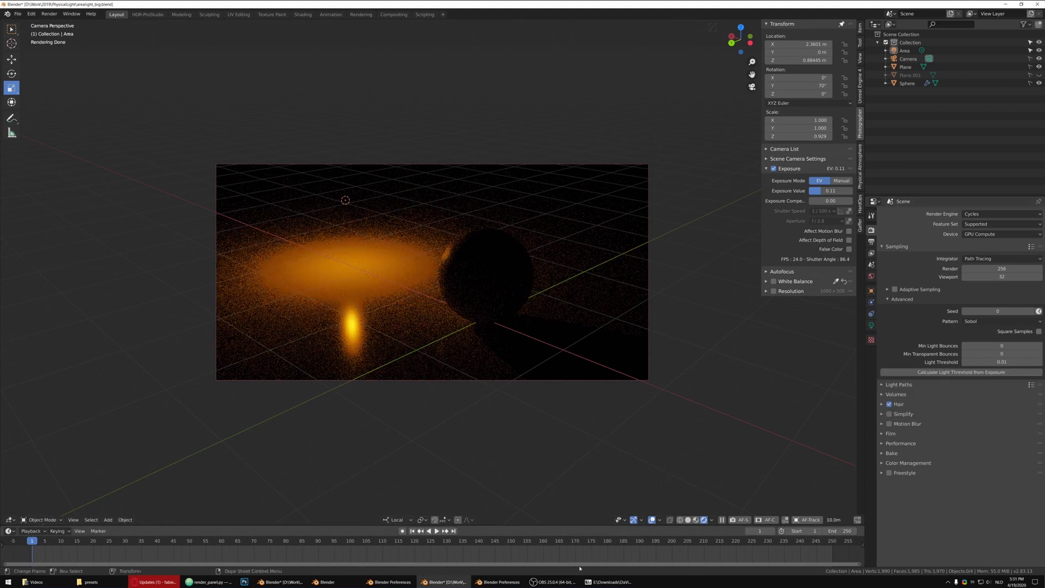
Revisit the add-on's Light Sampling Threshold preference and recalculate the scene's light threshold from exposure
left_click(498, 582)
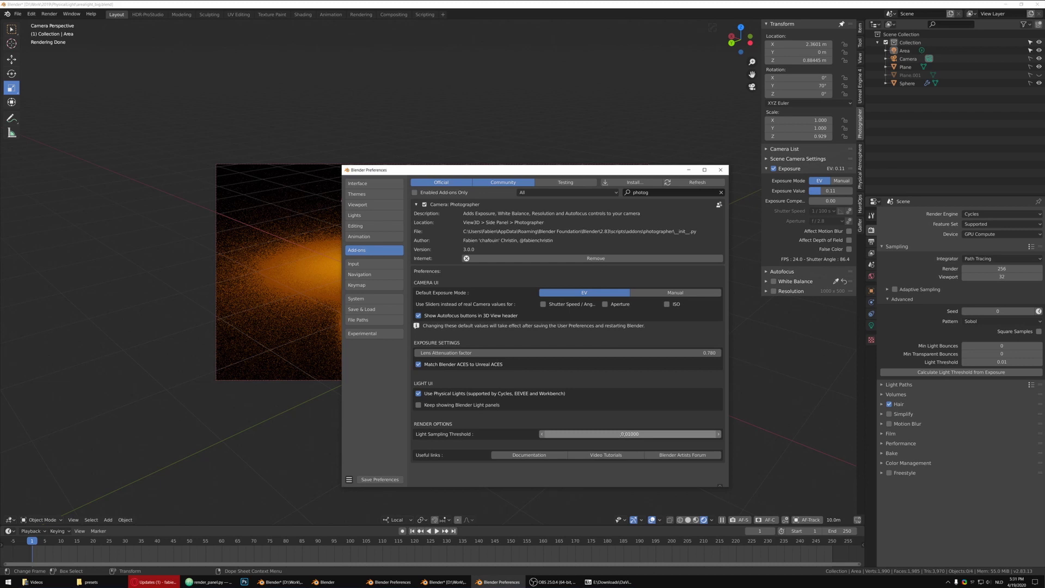
left_click(929, 372)
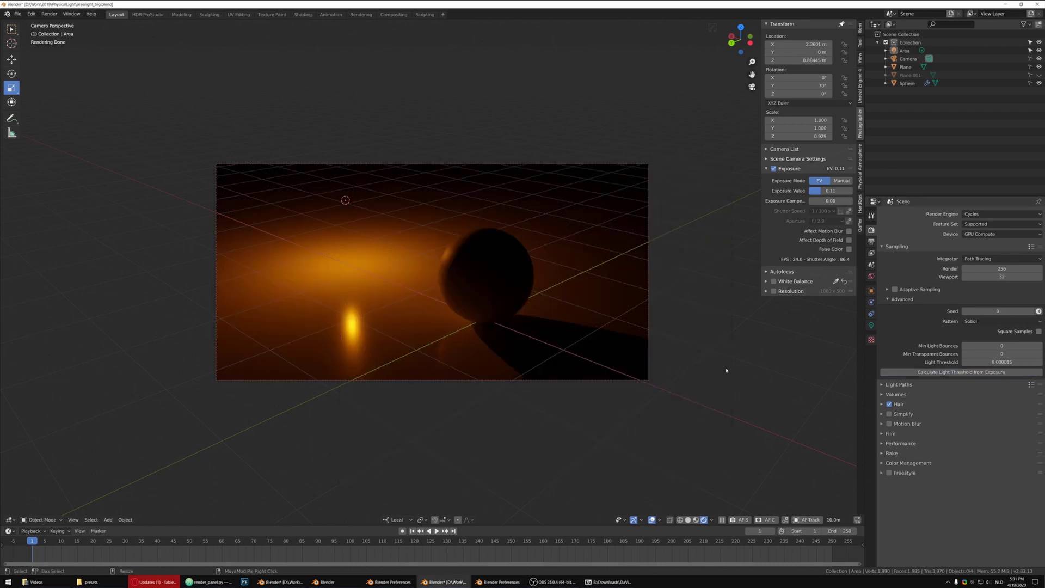